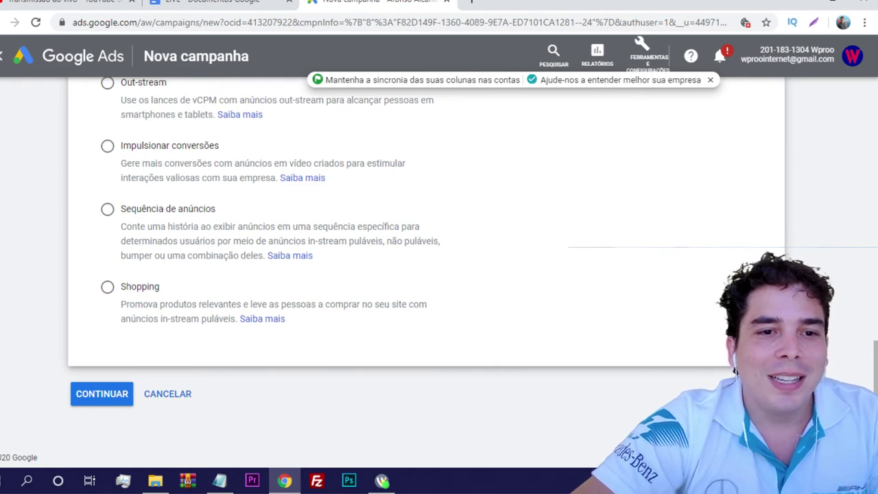
Scroll through the custom video campaign settings page to review its default fields
{"action": "scroll", "coordinate": [426, 274], "scroll_direction": "up", "scroll_amount": 4}
{"action": "scroll", "coordinate": [425, 275], "scroll_direction": "down", "scroll_amount": 2}
{"action": "scroll", "coordinate": [426, 274], "scroll_direction": "up", "scroll_amount": 1}
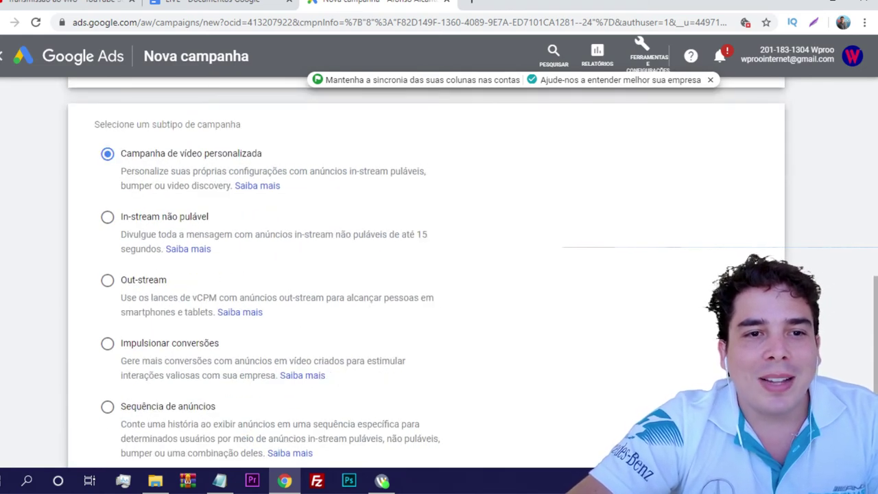
{"action": "scroll", "coordinate": [426, 274], "scroll_direction": "down", "scroll_amount": 3}
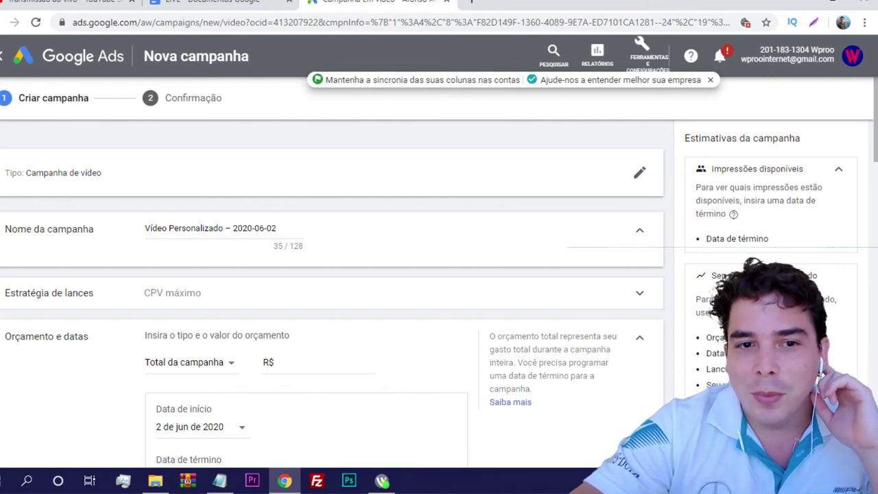
Replace the default campaign name with 'TUTORIAL - 02/06 A 10/06 - R$ 200,00'
{"action": "scroll", "coordinate": [332, 288], "scroll_direction": "down", "scroll_amount": 1}
{"action": "left_click_drag", "start_coordinate": [277, 162], "coordinate": [145, 162]}
{"action": "key", "text": "BackSpace"}
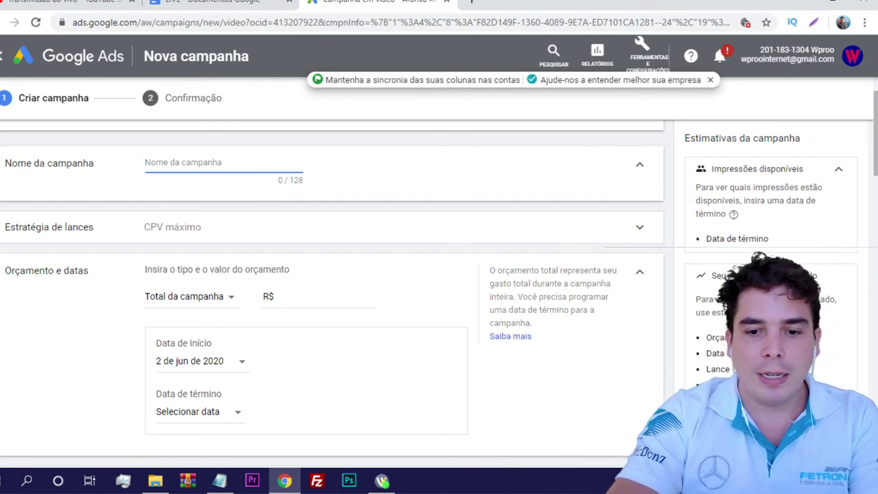
{"action": "type", "text": "TURO"}
{"action": "key", "text": "BackSpace"}
{"action": "key", "text": "BackSpace"}
{"action": "type", "text": "T"}
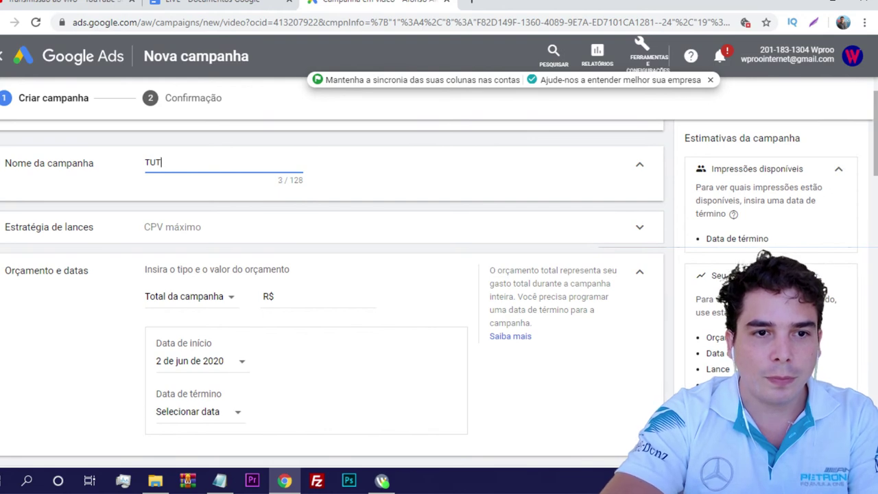
{"action": "type", "text": "ORIAL - 02/06 "}
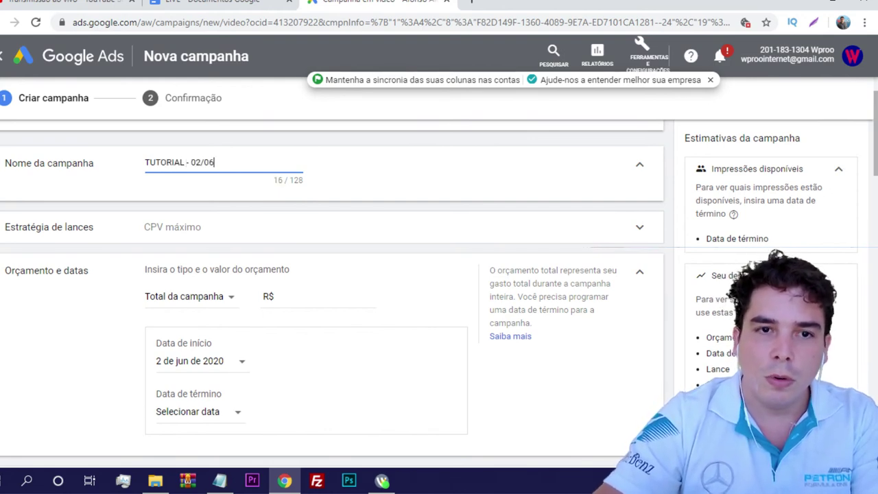
{"action": "type", "text": "A 10"}
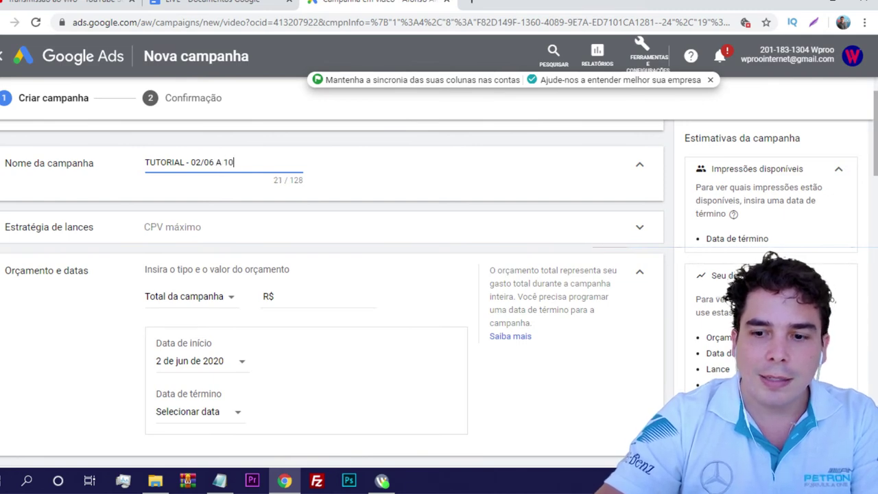
{"action": "type", "text": "/06 - r$"}
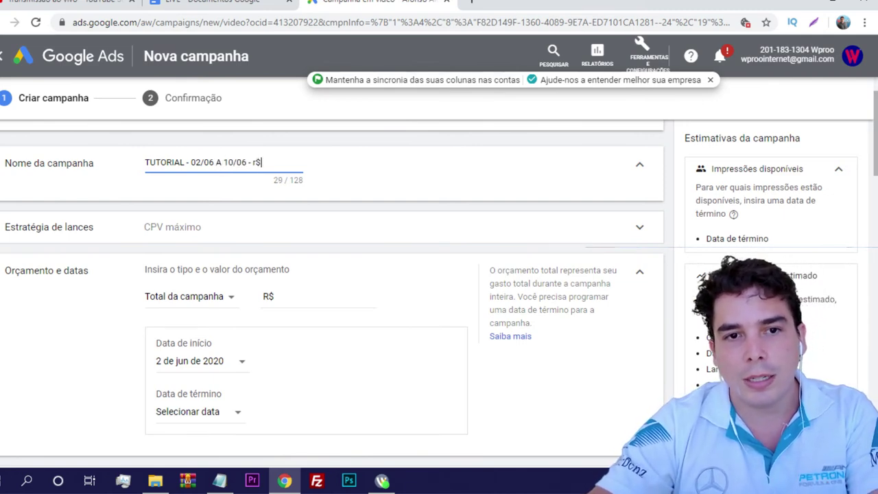
{"action": "key", "text": "BackSpace"}
{"action": "key", "text": "BackSpace"}
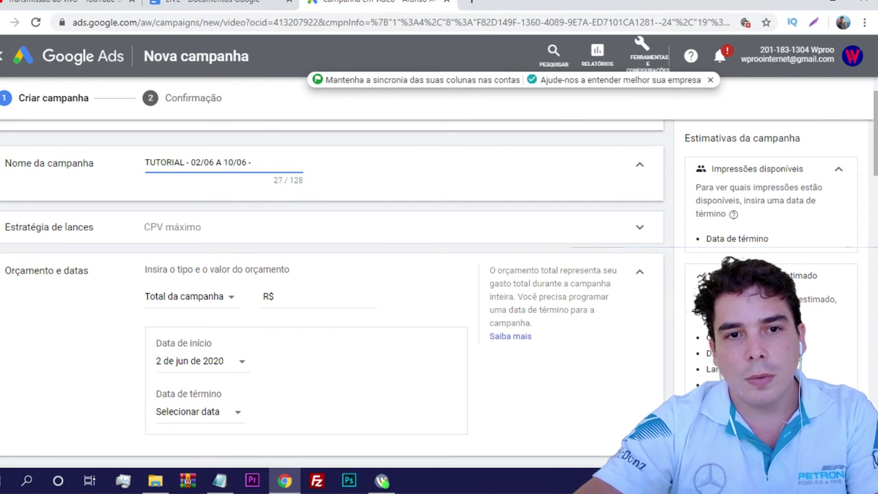
{"action": "key", "text": "Caps_Lock"}
{"action": "type", "text": "R$ 200,00"}
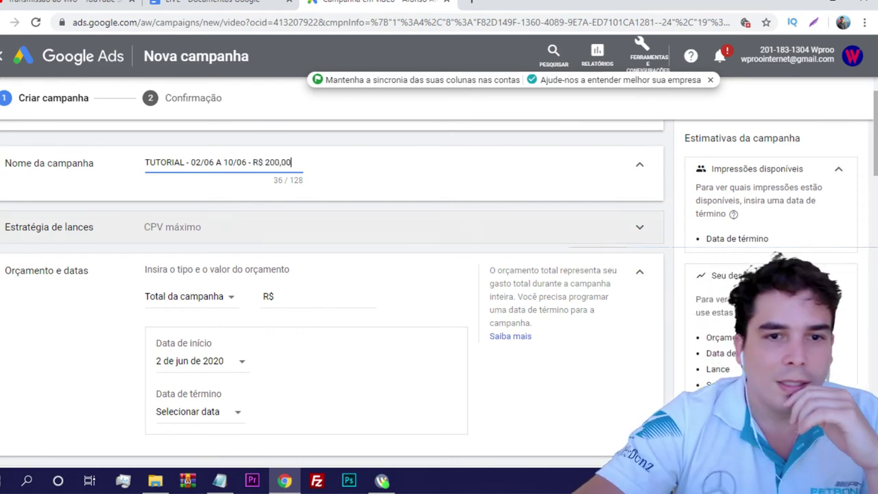
{"action": "key", "text": "Tab"}
{"action": "key", "text": "Return"}
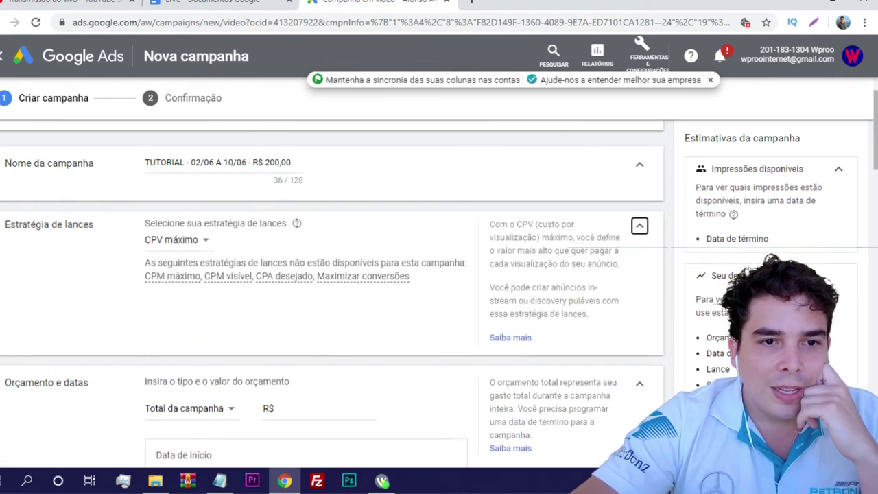
{"action": "key", "text": "Tab"}
{"action": "key", "text": "Return"}
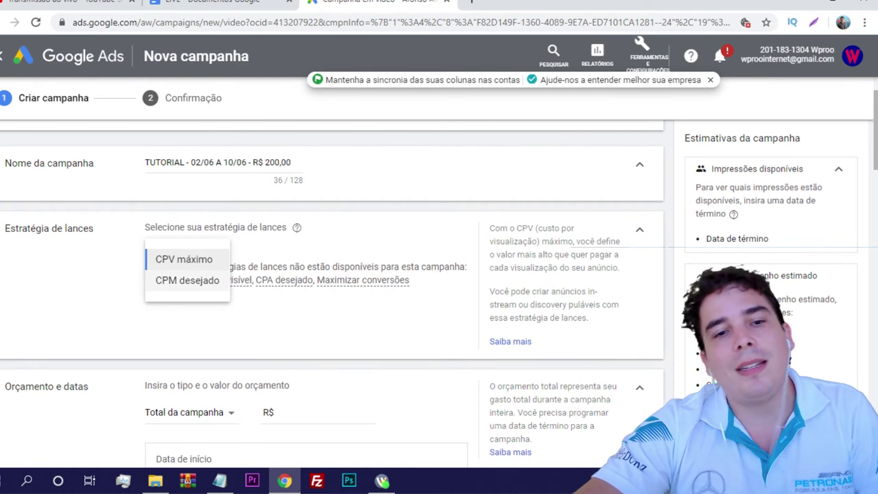
{"action": "key", "text": "Down"}
{"action": "key", "text": "Return"}
{"action": "key", "text": "Return"}
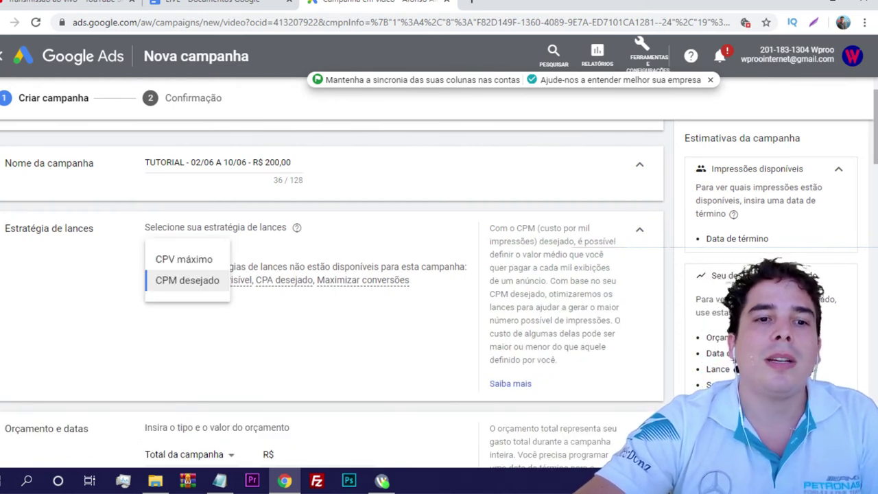
{"action": "key", "text": "Up"}
{"action": "key", "text": "Return"}
{"action": "key", "text": "Return"}
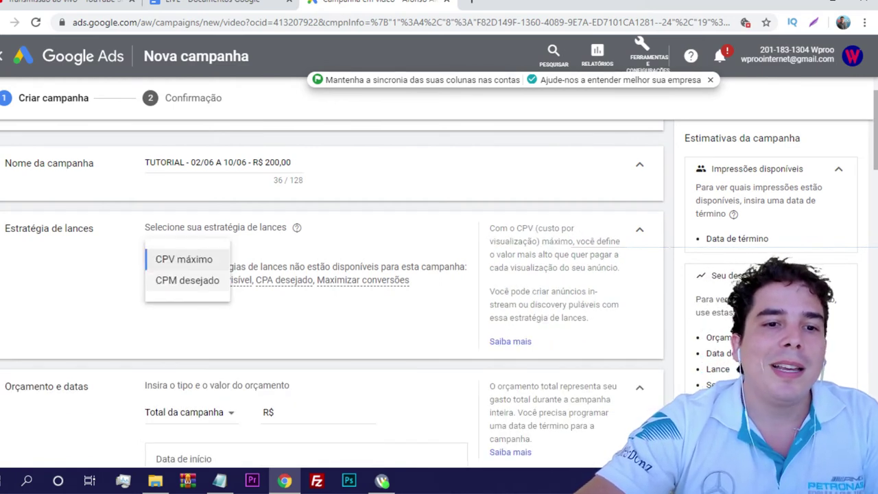
{"action": "key", "text": "Down"}
{"action": "key", "text": "Return"}
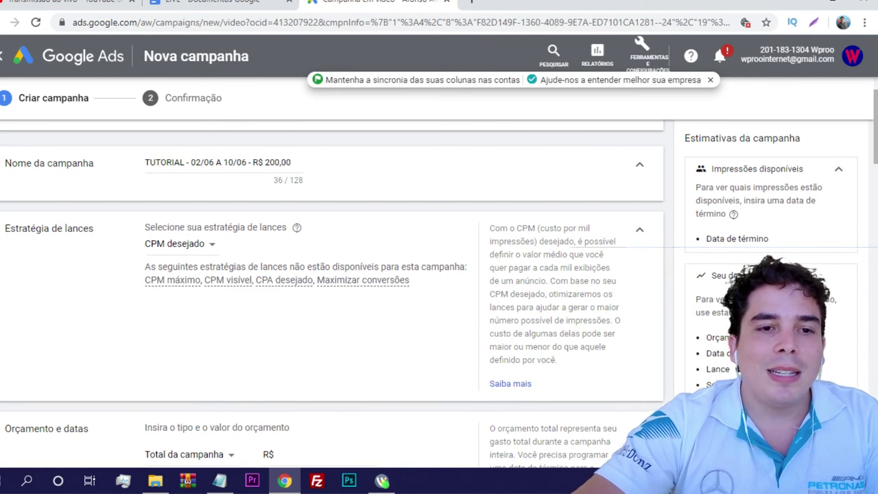
{"action": "key", "text": "Return"}
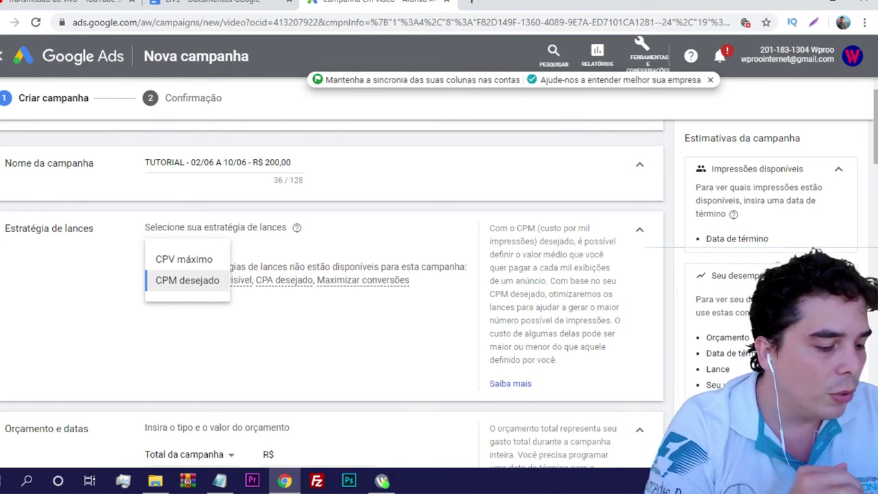
{"action": "key", "text": "Up"}
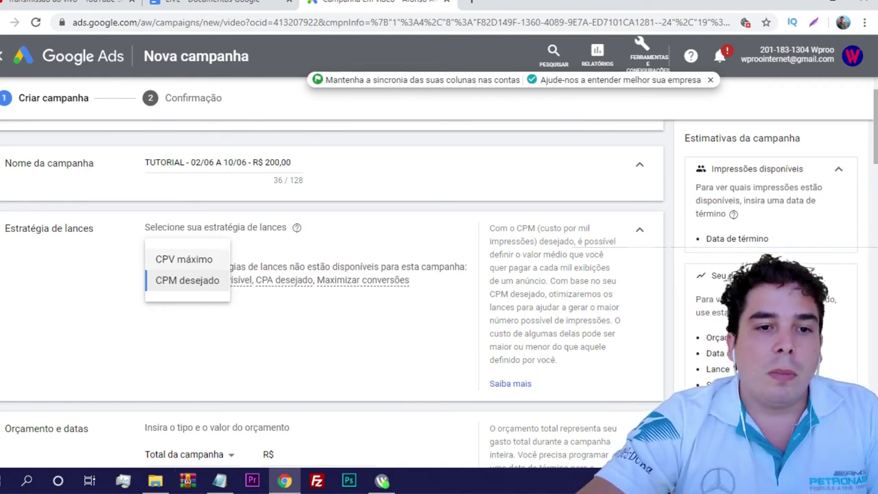
{"action": "key", "text": "Return"}
{"action": "left_click_drag", "start_coordinate": [144, 223], "coordinate": [199, 244]}
Enter 20000 as the campaign budget amount
{"action": "left_click", "coordinate": [199, 244]}
{"action": "scroll", "coordinate": [330, 288], "scroll_direction": "down", "scroll_amount": 2}
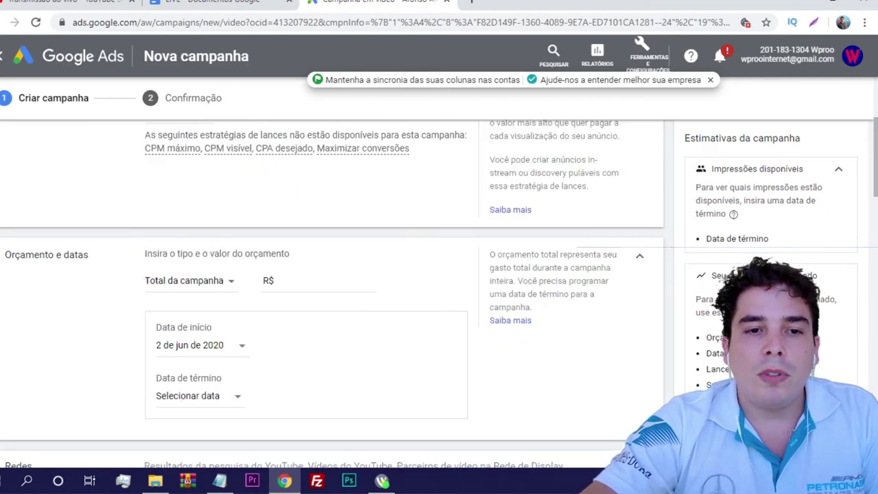
{"action": "scroll", "coordinate": [329, 288], "scroll_direction": "down", "scroll_amount": 2}
{"action": "scroll", "coordinate": [330, 288], "scroll_direction": "up", "scroll_amount": 2}
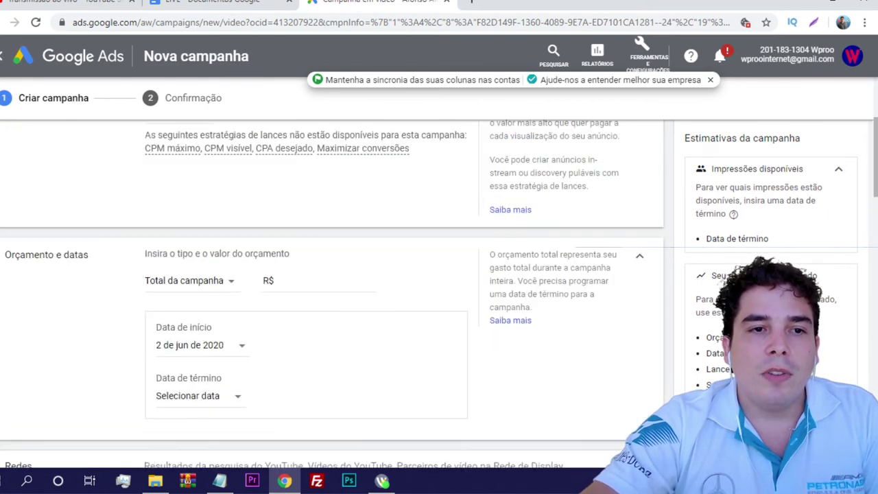
{"action": "mouse_move", "coordinate": [189, 281]}
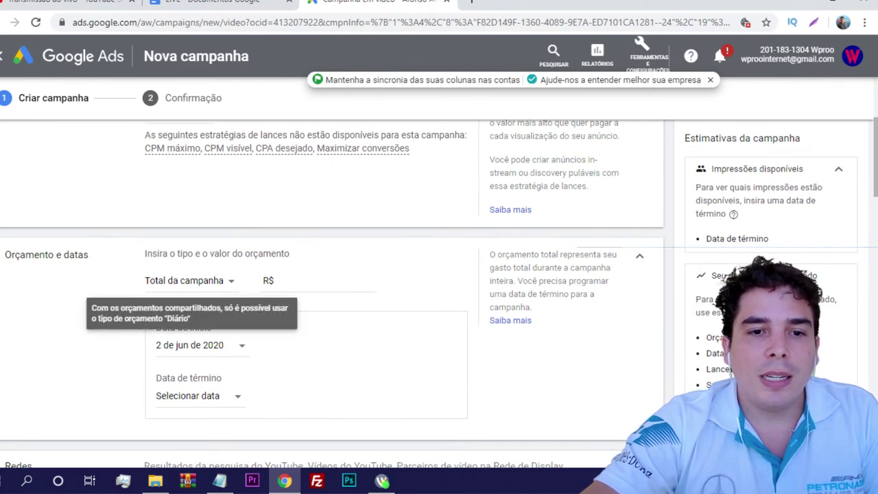
{"action": "left_click", "coordinate": [319, 282]}
{"action": "scroll", "coordinate": [319, 281], "scroll_direction": "up", "scroll_amount": 3}
{"action": "scroll", "coordinate": [329, 288], "scroll_direction": "down", "scroll_amount": 3}
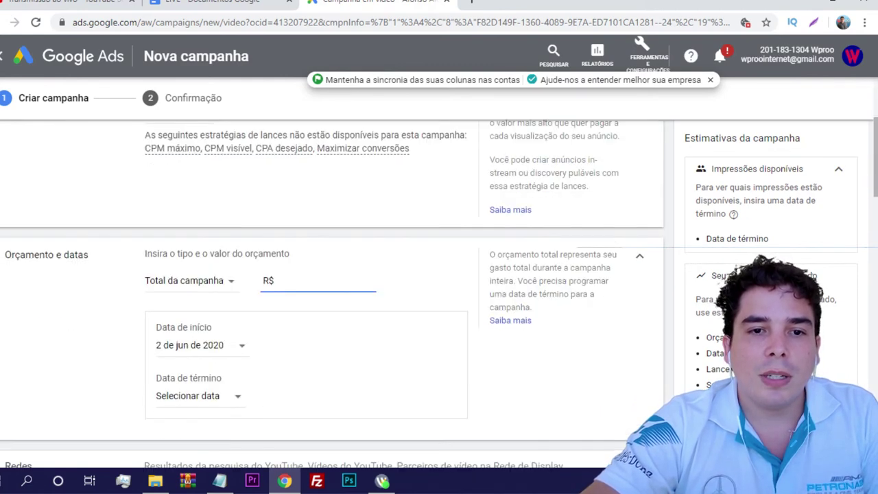
{"action": "type", "text": "20000"}
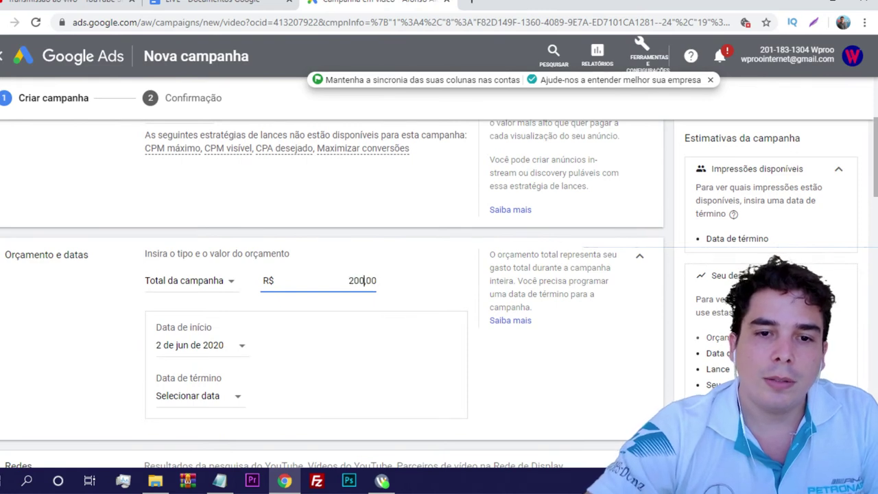
Try the Diário budget type, then set it back to Total da campanha
{"action": "left_click", "coordinate": [189, 281]}
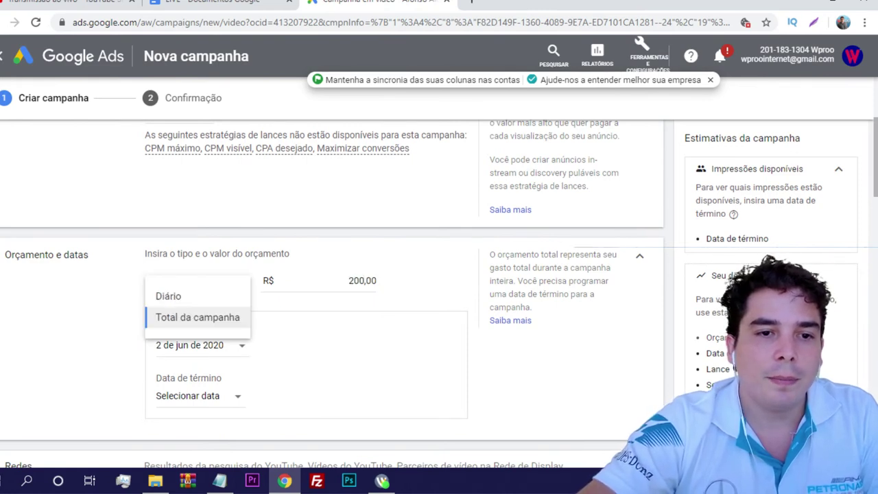
{"action": "key", "text": "Escape"}
{"action": "key", "text": "Return"}
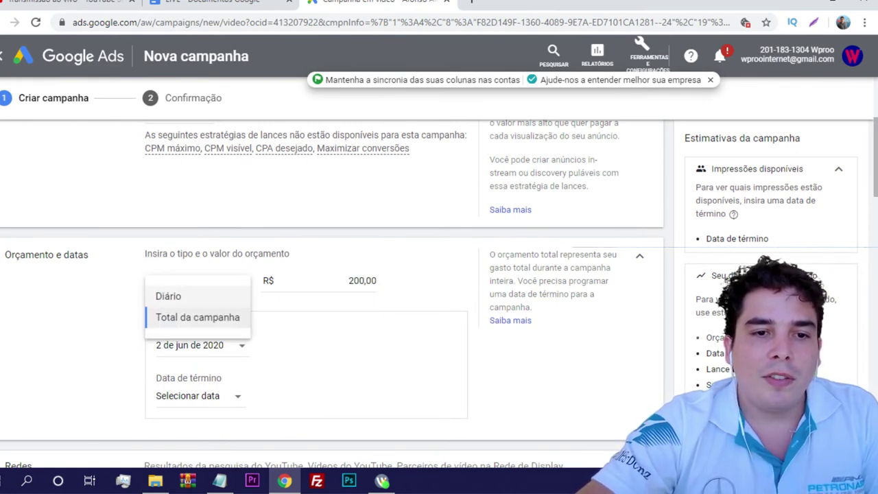
{"action": "key", "text": "Return"}
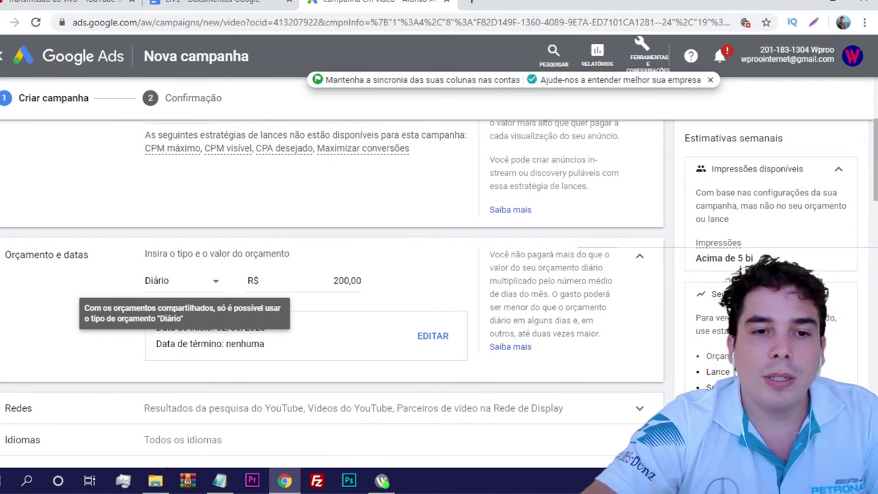
{"action": "left_click", "coordinate": [182, 281]}
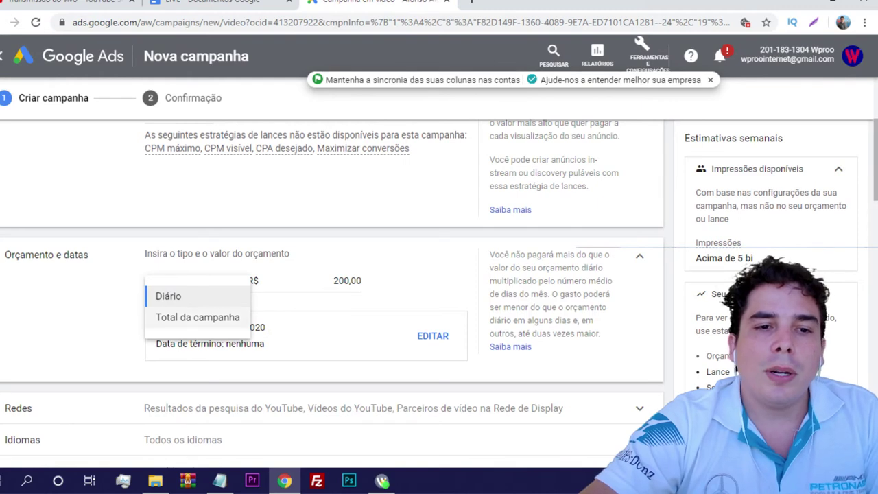
{"action": "left_click", "coordinate": [198, 317]}
Set the total campaign budget amount to 100,00, then correct it to 200
{"action": "key", "text": "Tab"}
{"action": "type", "text": "100,00"}
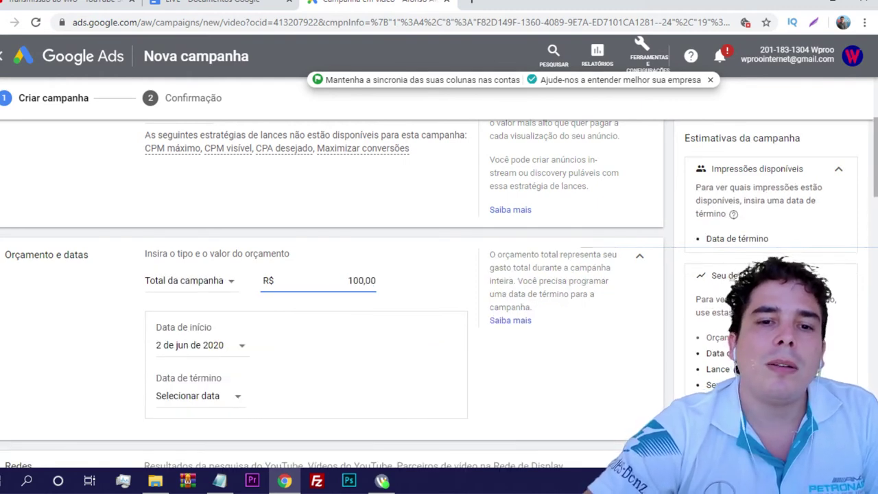
{"action": "key", "text": "Tab"}
{"action": "scroll", "coordinate": [330, 274], "scroll_direction": "down", "scroll_amount": 1}
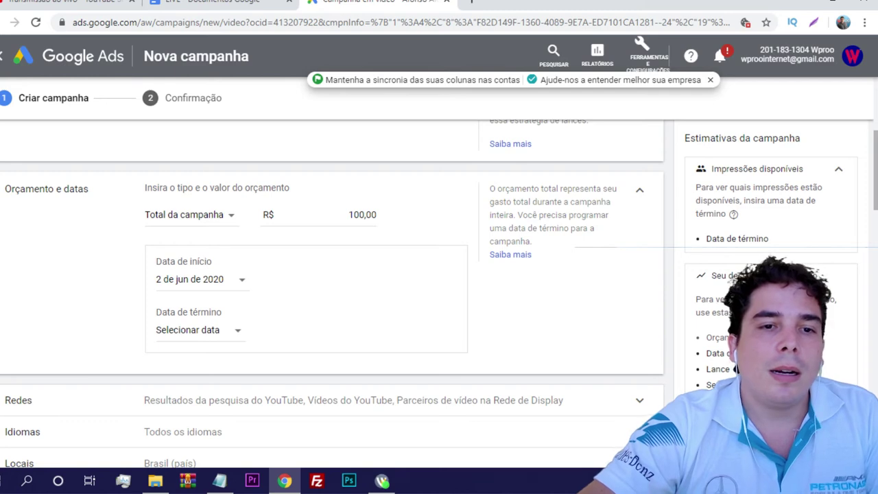
{"action": "double_click", "coordinate": [362, 214]}
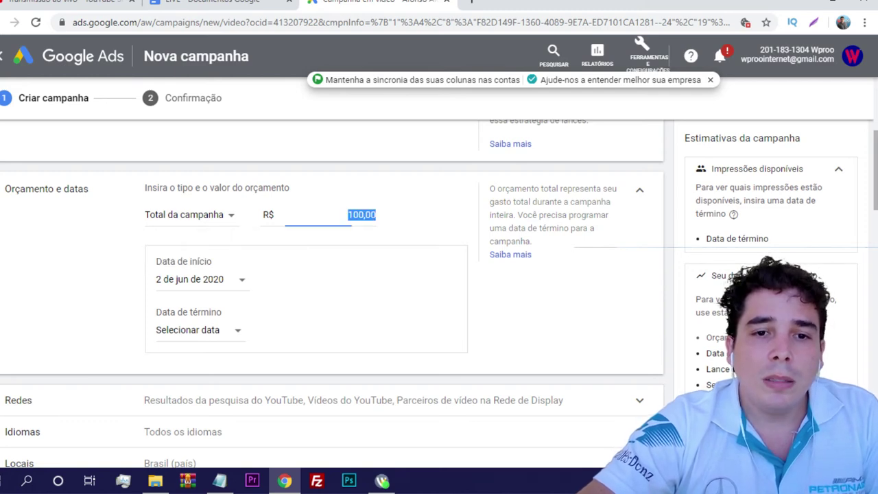
{"action": "type", "text": "200"}
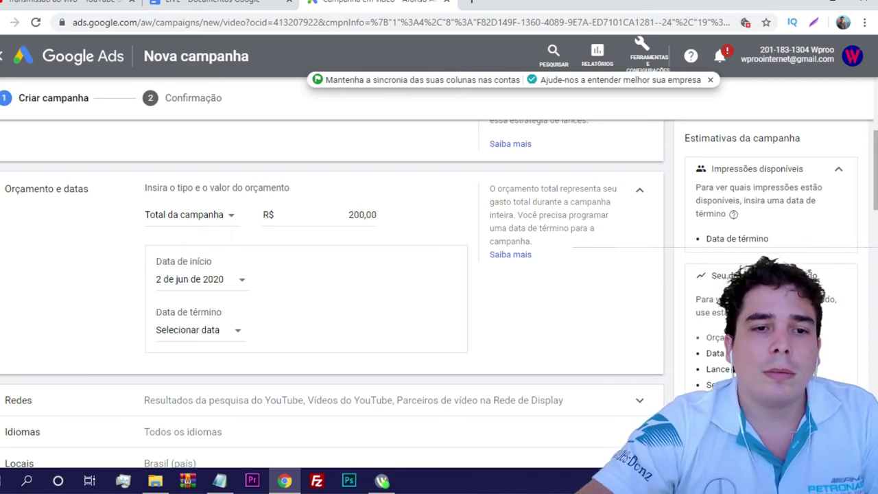
{"action": "scroll", "coordinate": [329, 275], "scroll_direction": "down", "scroll_amount": 1}
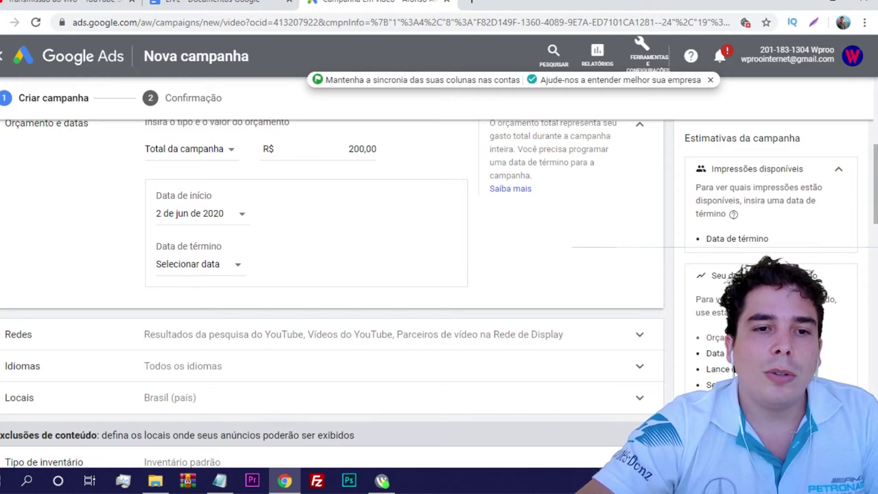
Set the end date to 10 June 2020 and highlight the R$ 22,22 daily budget note
{"action": "left_click", "coordinate": [195, 264]}
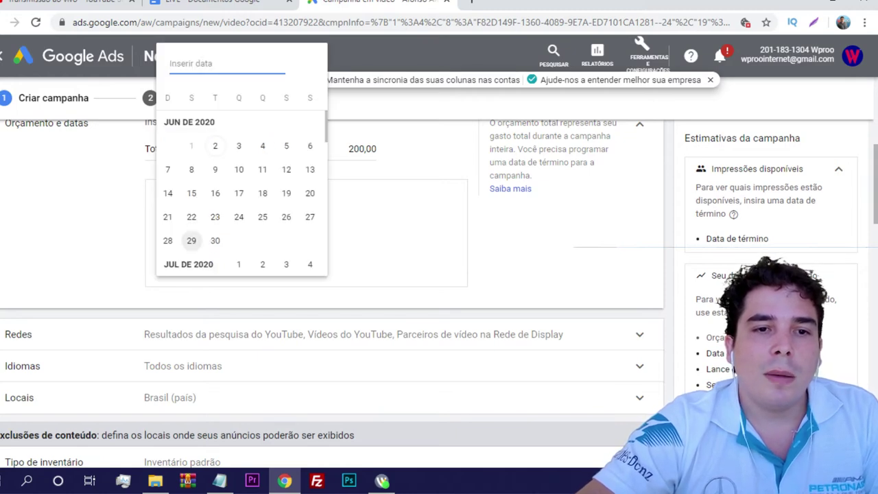
{"action": "left_click", "coordinate": [238, 169]}
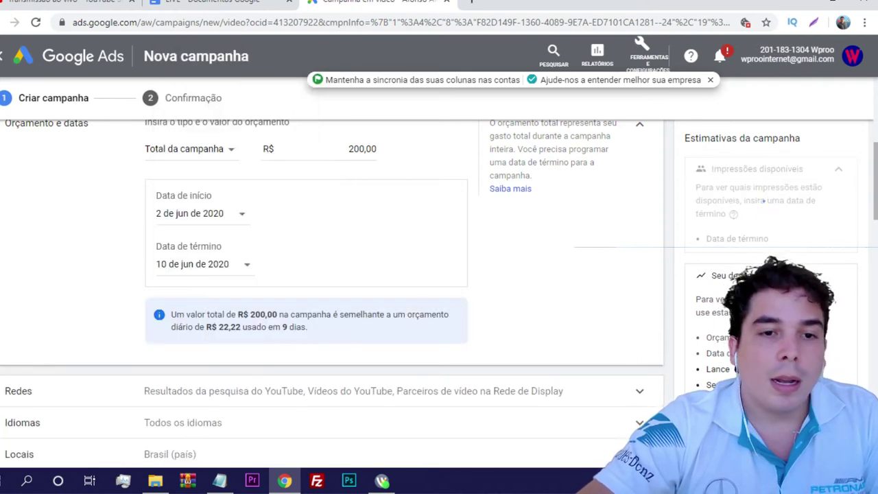
{"action": "scroll", "coordinate": [329, 274], "scroll_direction": "down", "scroll_amount": 1}
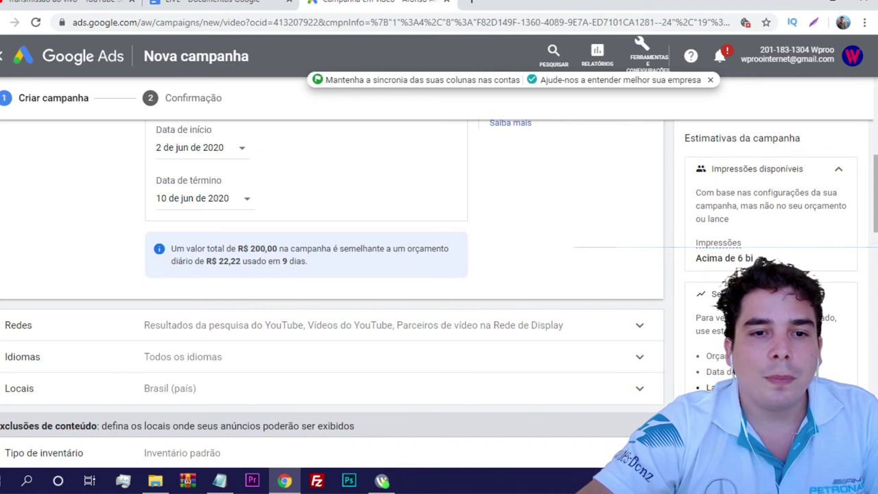
{"action": "left_click_drag", "start_coordinate": [171, 248], "coordinate": [309, 261]}
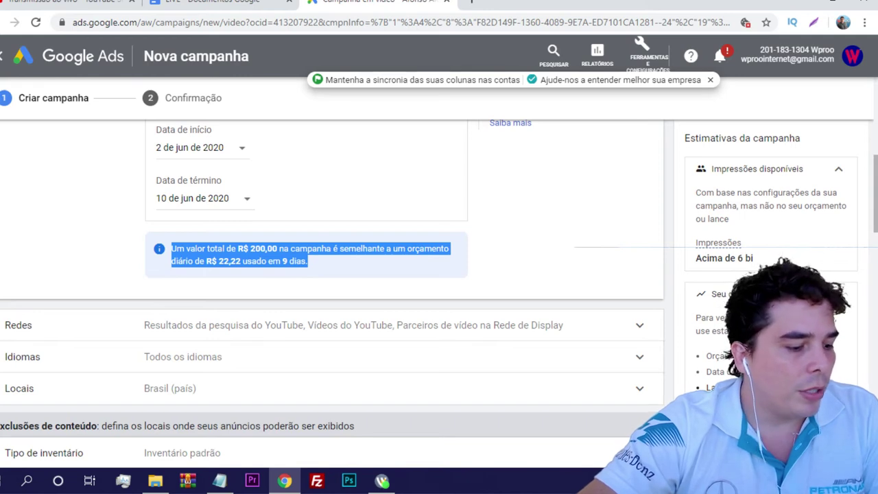
{"action": "scroll", "coordinate": [332, 295], "scroll_direction": "down", "scroll_amount": 1}
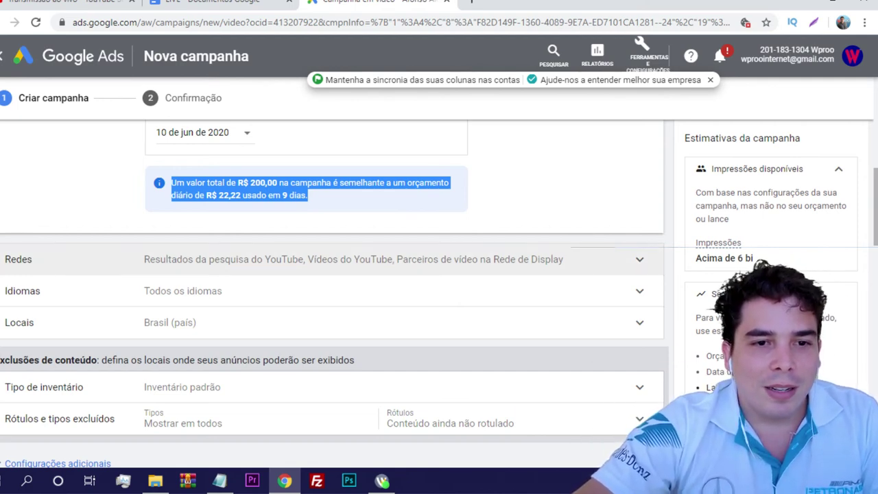
Expand the Redes section and highlight the three network option names
{"action": "left_click", "coordinate": [639, 259]}
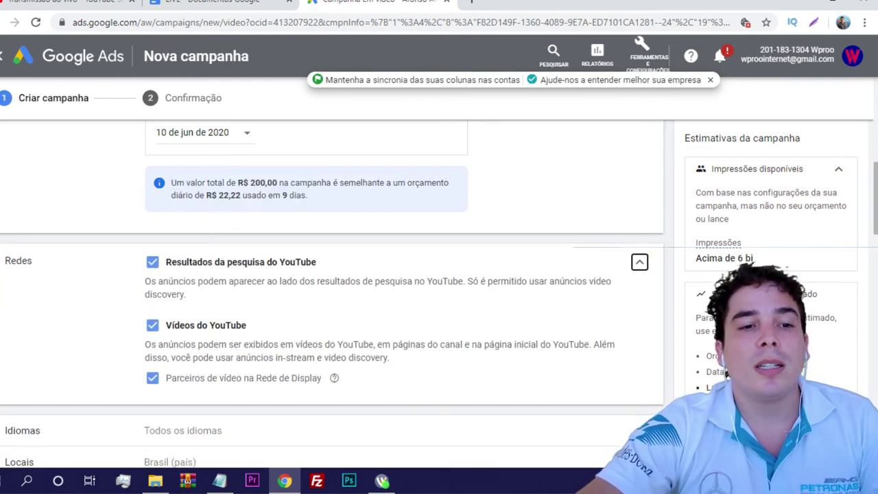
{"action": "scroll", "coordinate": [332, 289], "scroll_direction": "down", "scroll_amount": 1}
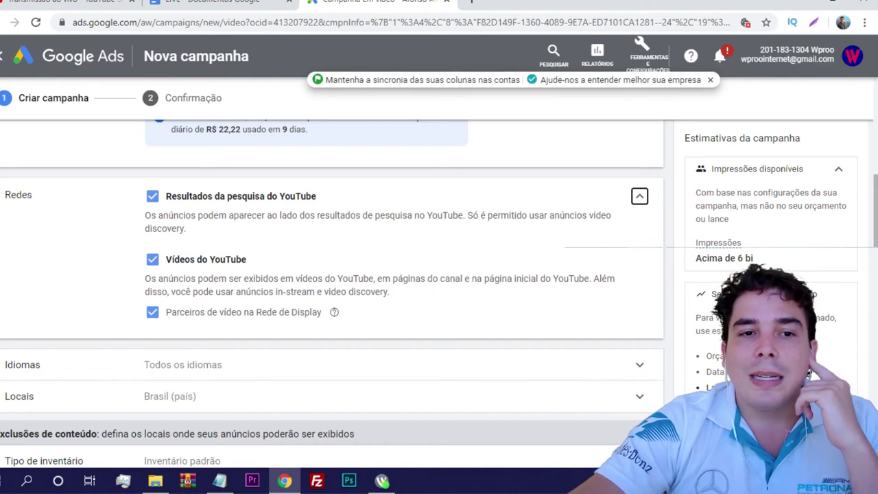
{"action": "left_click_drag", "start_coordinate": [316, 196], "coordinate": [166, 196]}
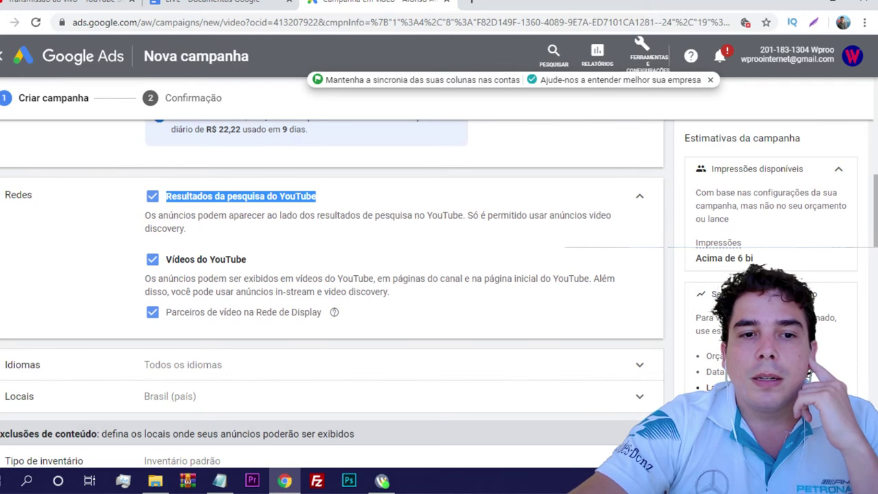
{"action": "left_click_drag", "start_coordinate": [246, 260], "coordinate": [166, 259]}
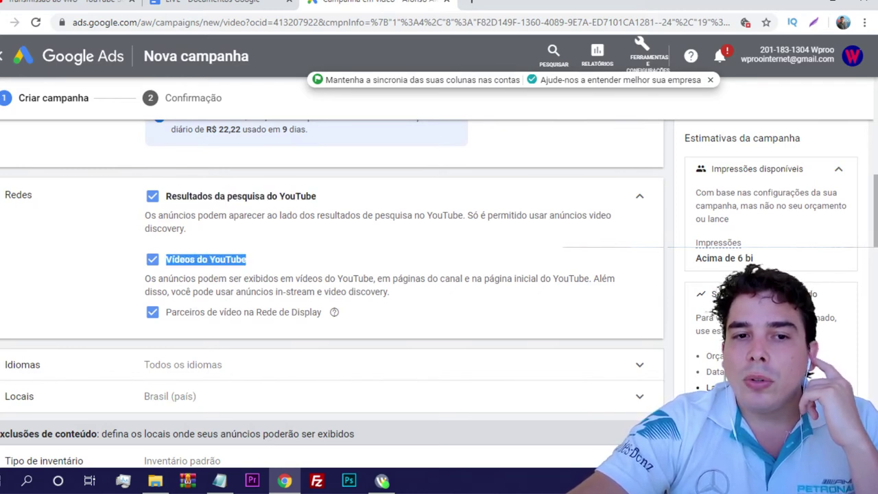
{"action": "left_click_drag", "start_coordinate": [321, 312], "coordinate": [166, 313]}
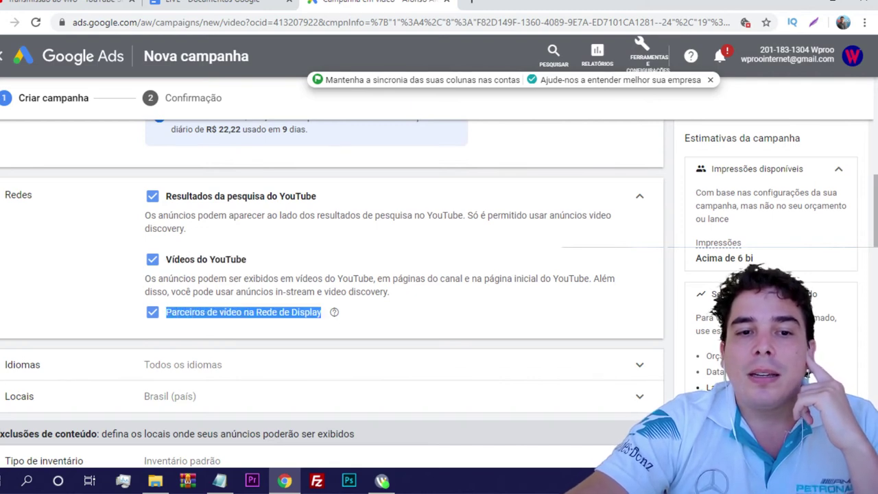
Exclude Display Network video partners and YouTube search results, keeping only Vídeos do YouTube
{"action": "left_click", "coordinate": [152, 312]}
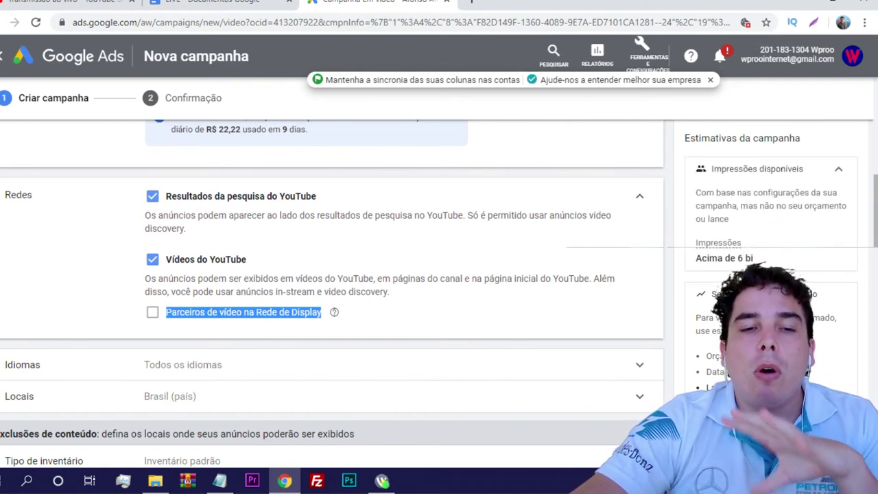
{"action": "left_click", "coordinate": [152, 312]}
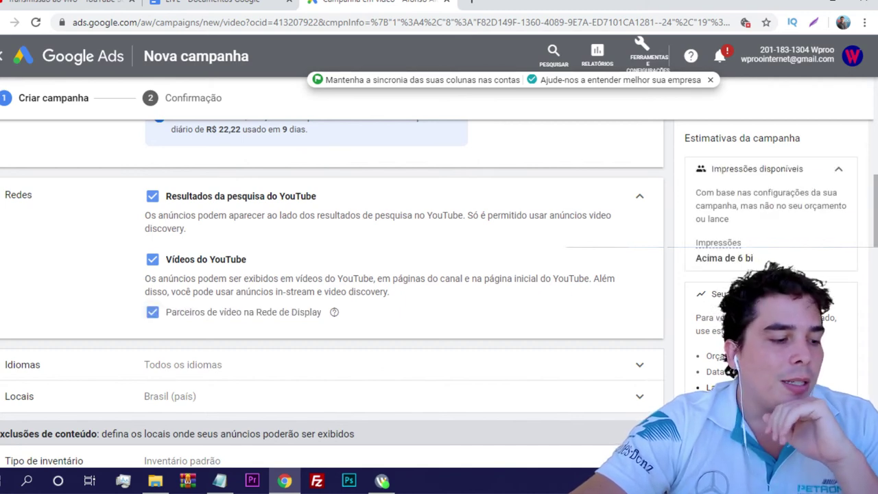
{"action": "key", "text": "space"}
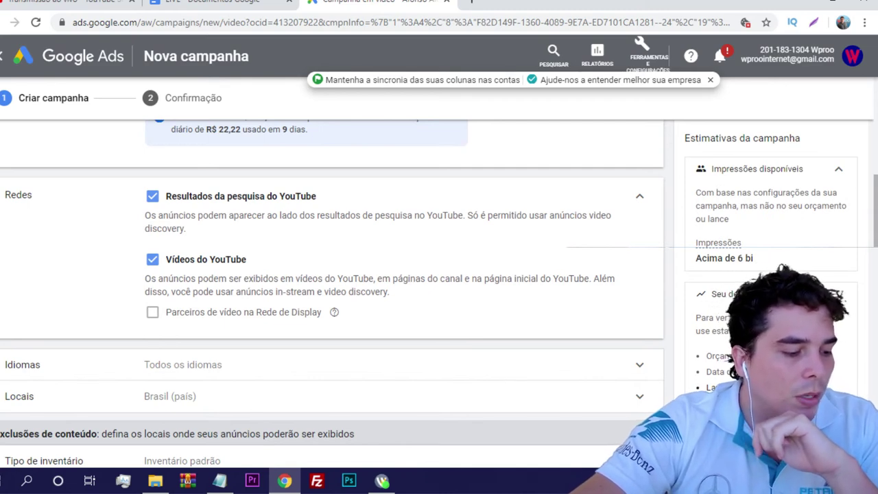
{"action": "left_click", "coordinate": [152, 196]}
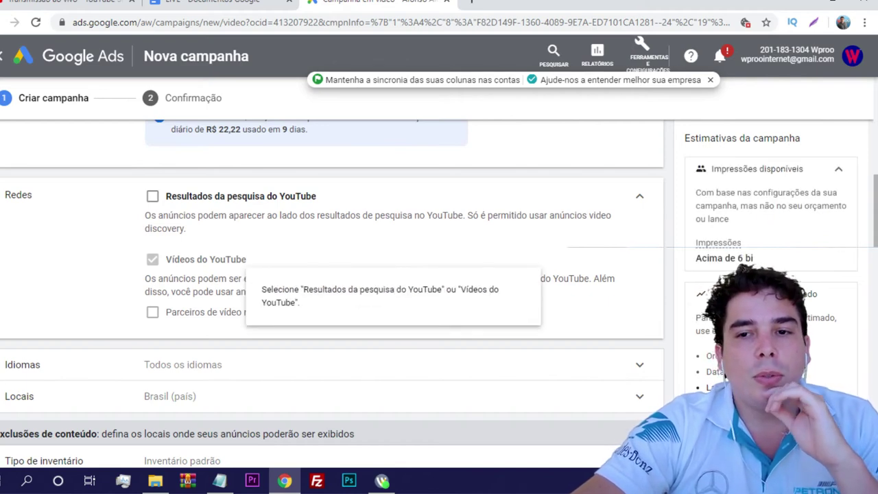
{"action": "left_click", "coordinate": [152, 196]}
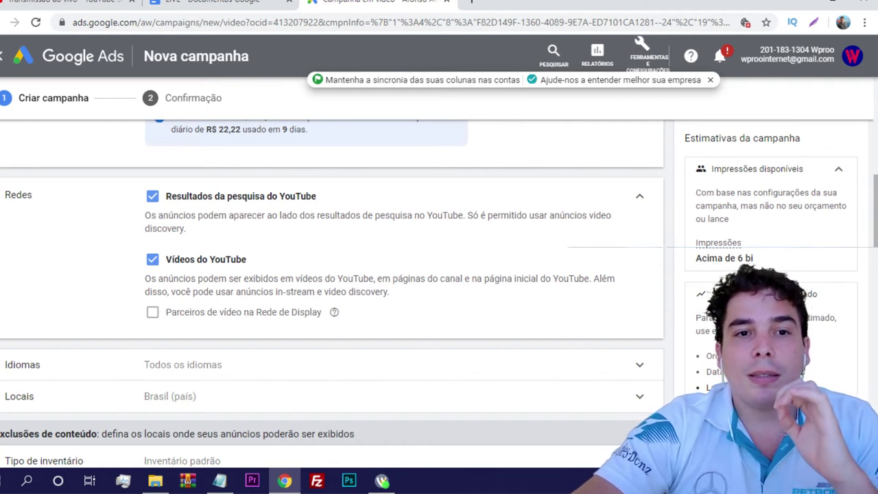
{"action": "left_click", "coordinate": [152, 196]}
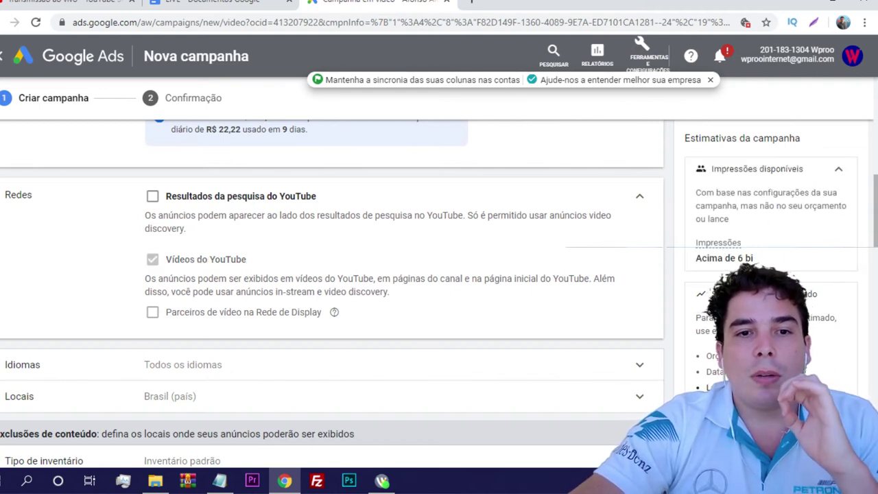
Add Português as the campaign language and clear the leftover language search text
{"action": "scroll", "coordinate": [330, 274], "scroll_direction": "down", "scroll_amount": 2}
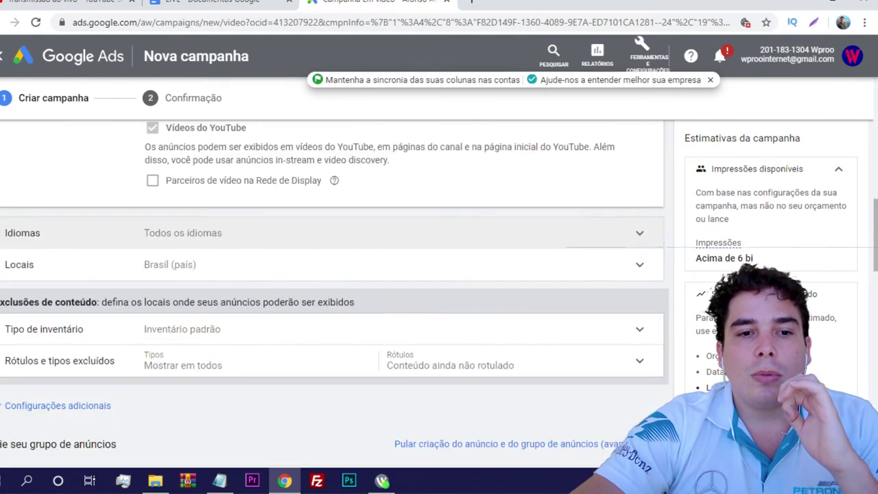
{"action": "left_click", "coordinate": [640, 233]}
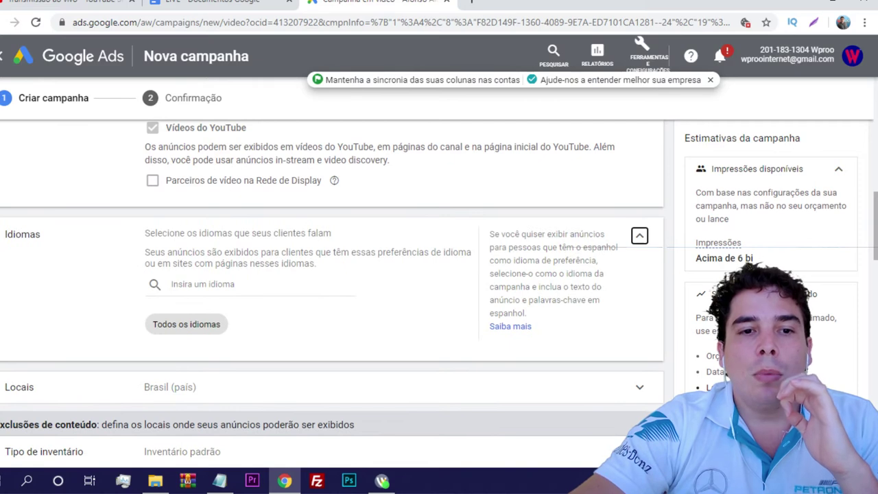
{"action": "left_click", "coordinate": [206, 284]}
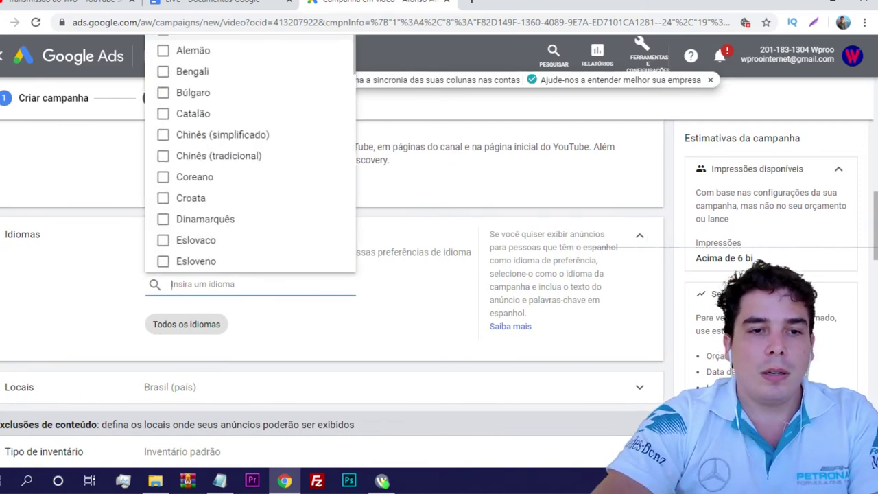
{"action": "type", "text": "Por"}
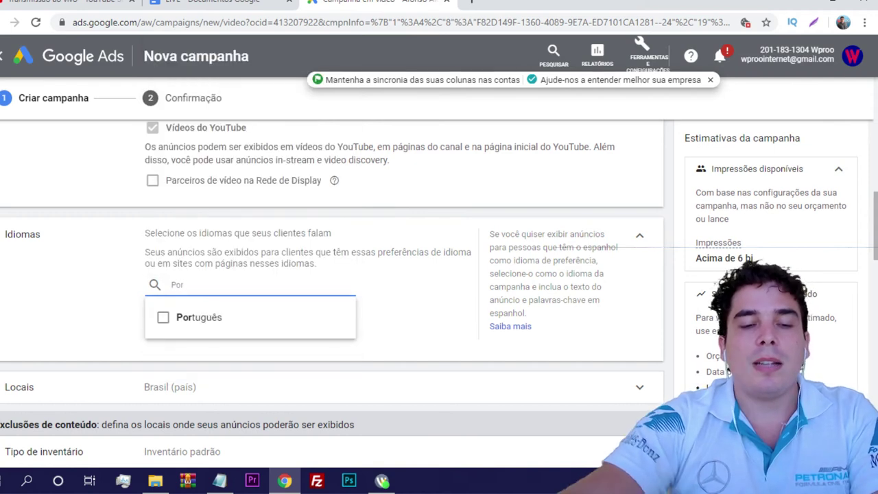
{"action": "left_click", "coordinate": [163, 317]}
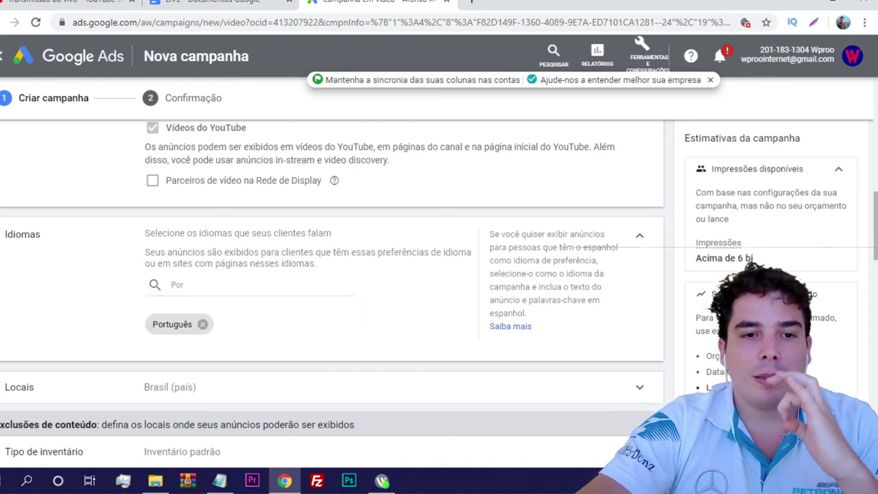
{"action": "left_click", "coordinate": [177, 285]}
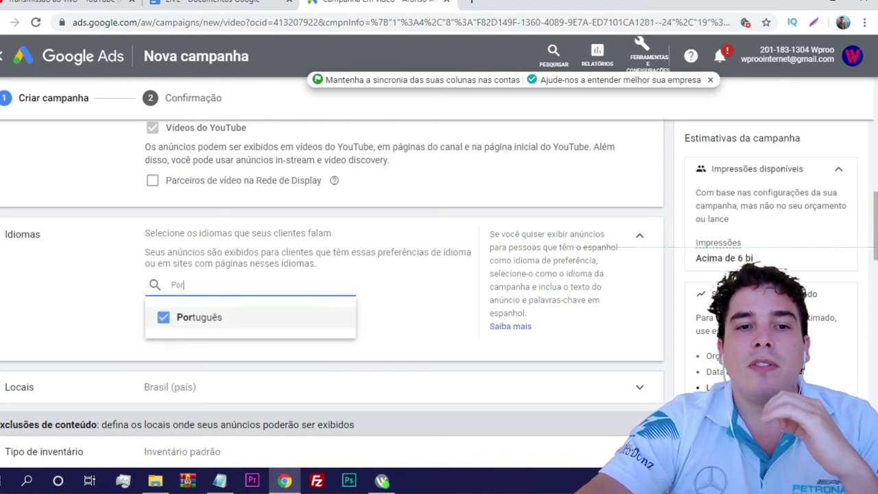
{"action": "double_click", "coordinate": [177, 285]}
{"action": "key", "text": "BackSpace"}
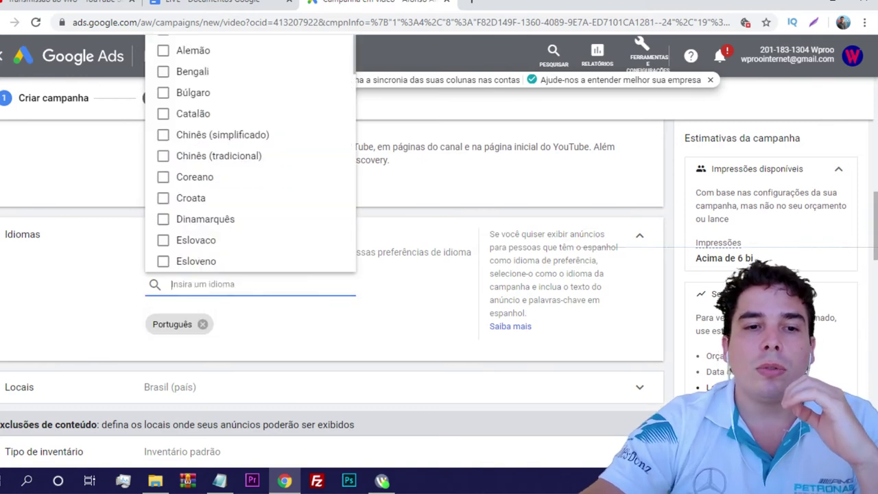
{"action": "key", "text": "Escape"}
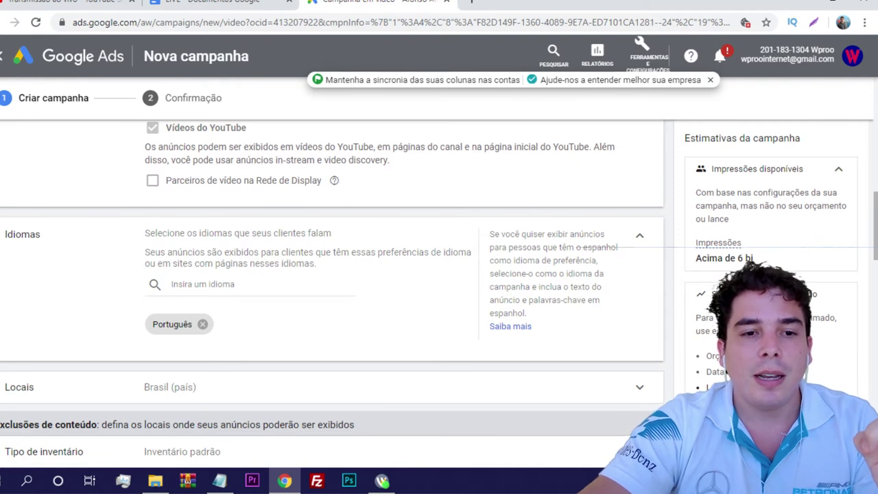
{"action": "scroll", "coordinate": [330, 274], "scroll_direction": "down", "scroll_amount": 2}
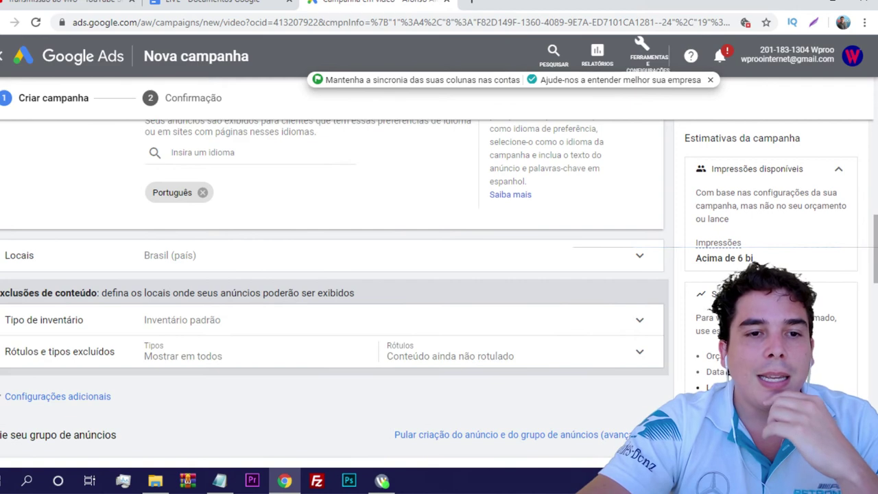
{"action": "scroll", "coordinate": [330, 275], "scroll_direction": "up", "scroll_amount": 1}
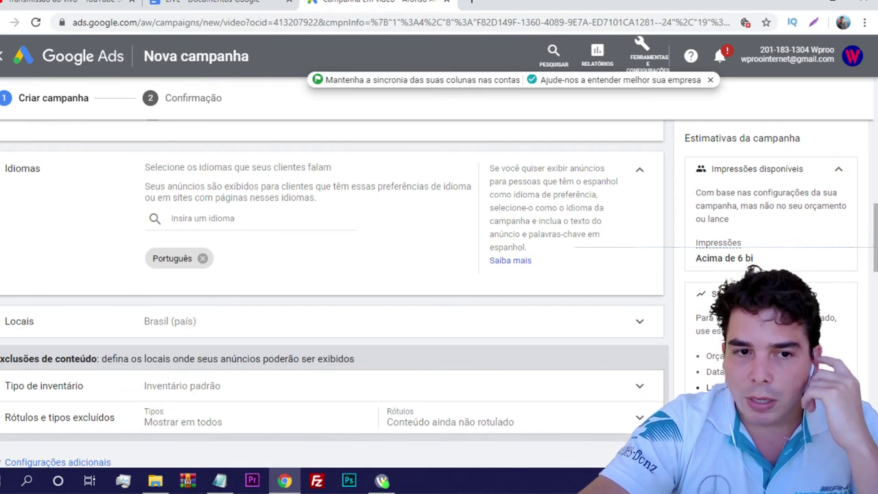
{"action": "scroll", "coordinate": [329, 274], "scroll_direction": "down", "scroll_amount": 1}
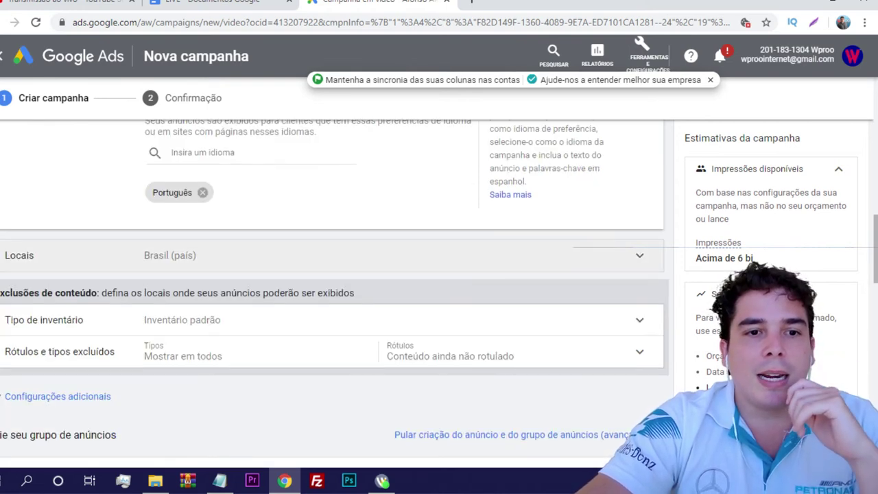
Expand the Locais settings to show Brasil as the current target
{"action": "left_click", "coordinate": [639, 255]}
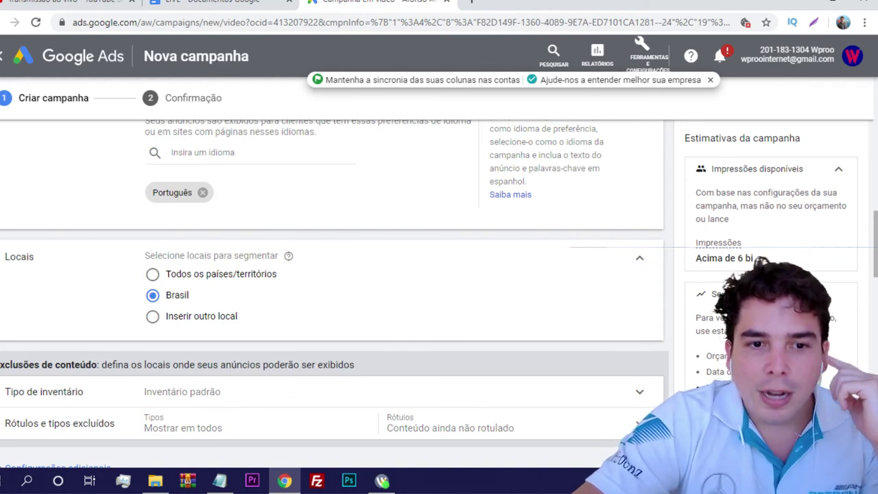
Choose Inserir outro local and add São Paulo city and Fortaleza as targets
{"action": "left_click", "coordinate": [153, 316]}
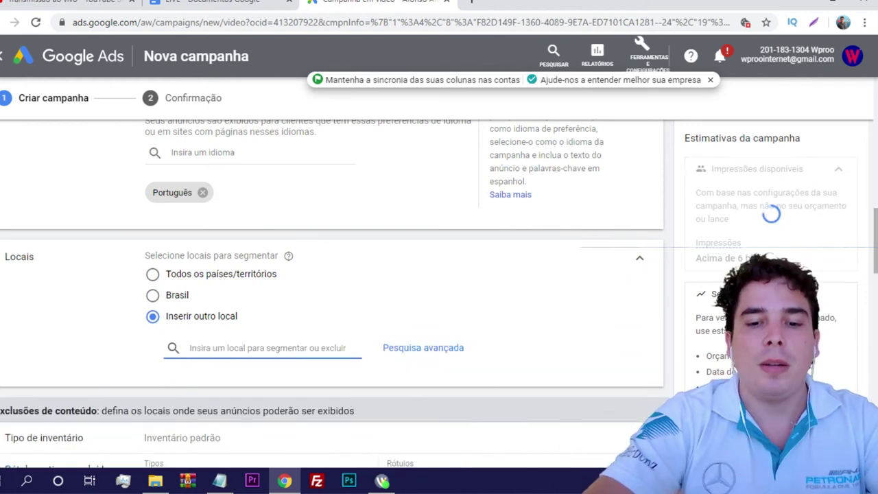
{"action": "type", "text": "são paulo"}
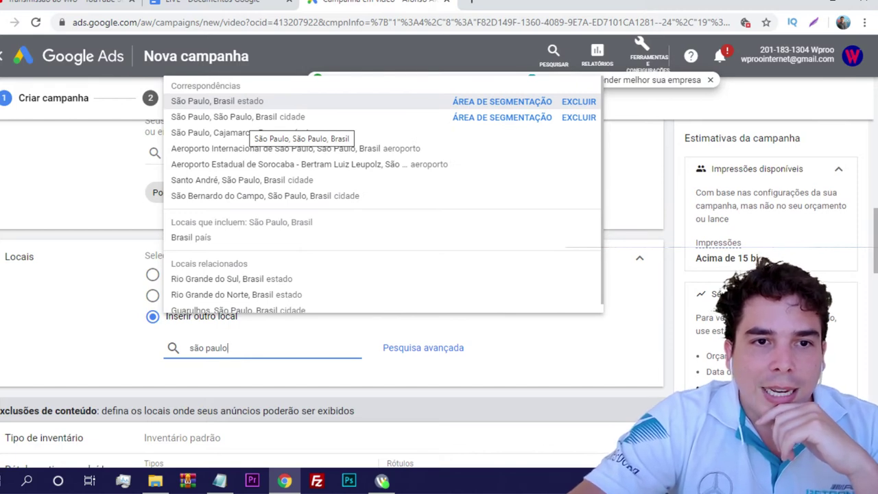
{"action": "left_click", "coordinate": [251, 118]}
{"action": "scroll", "coordinate": [330, 275], "scroll_direction": "down", "scroll_amount": 2}
{"action": "left_click", "coordinate": [268, 270]}
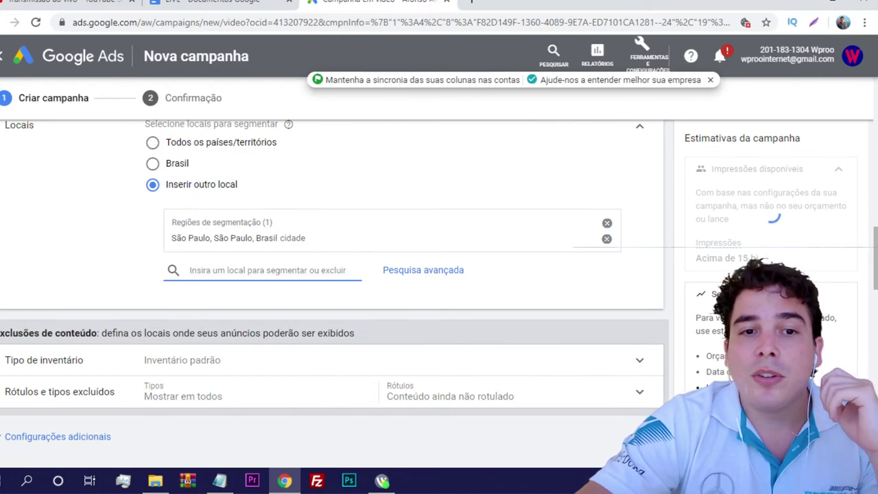
{"action": "type", "text": "fortaleza"}
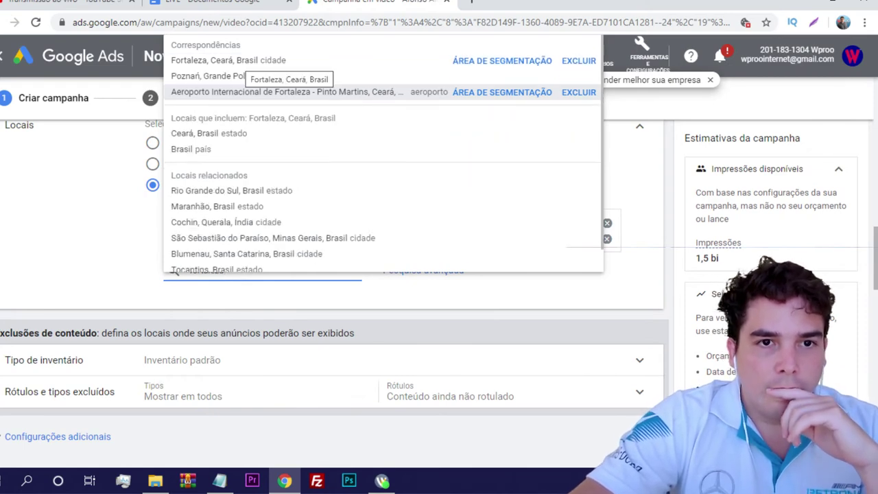
{"action": "left_click", "coordinate": [228, 60]}
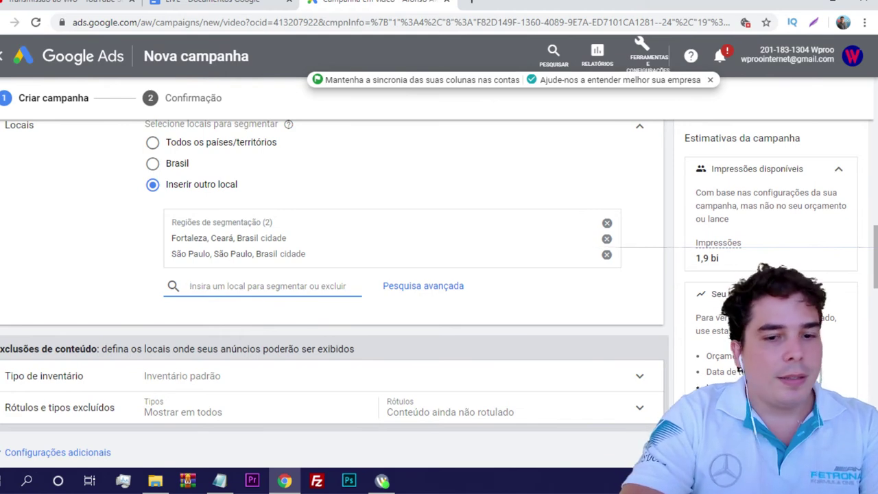
Search 'são paulo' again and add São Paulo state to the target regions
{"action": "type", "text": "i"}
{"action": "key", "text": "BackSpace"}
{"action": "type", "text": "são pa"}
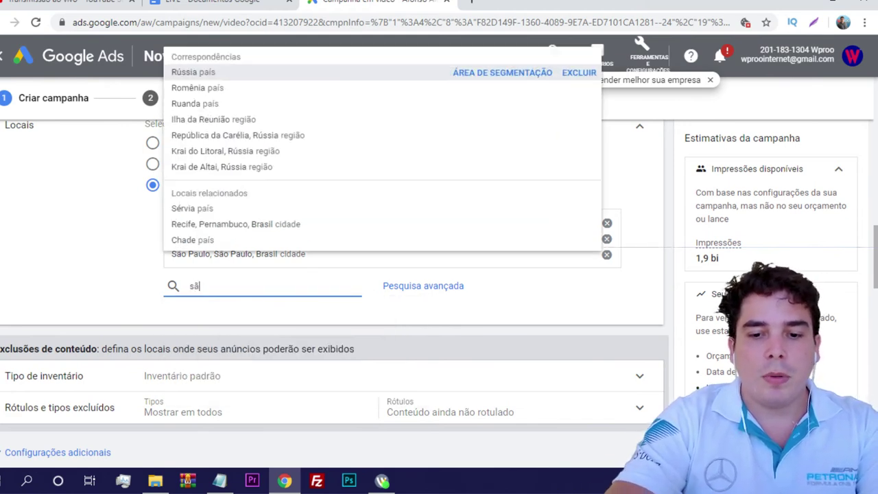
{"action": "key", "text": "BackSpace"}
{"action": "key", "text": "BackSpace"}
{"action": "key", "text": "BackSpace"}
{"action": "type", "text": "paulo"}
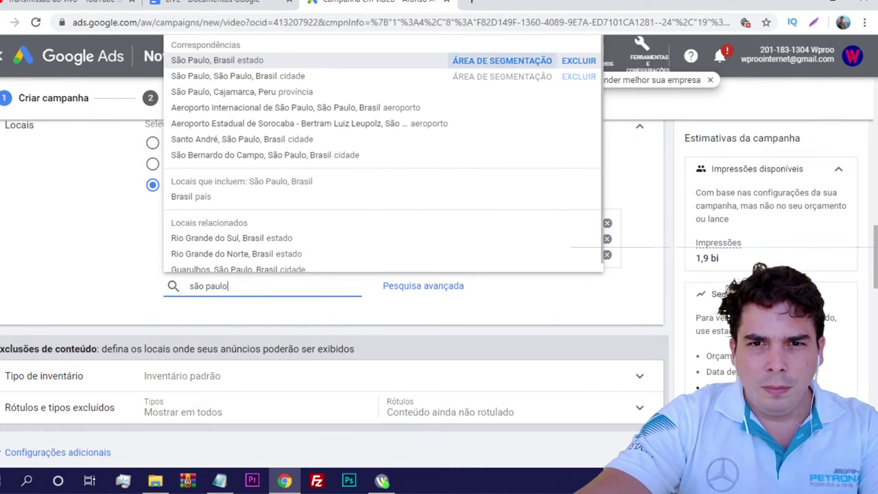
{"action": "left_click", "coordinate": [501, 60]}
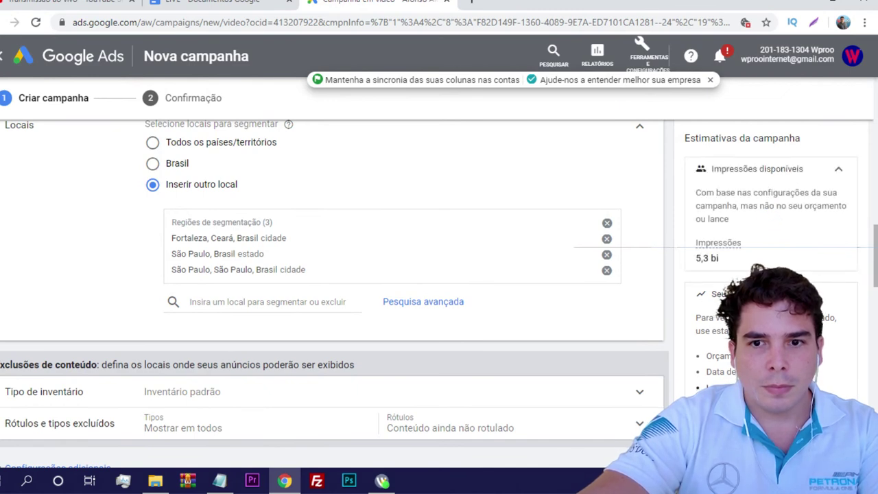
{"action": "left_click", "coordinate": [268, 302]}
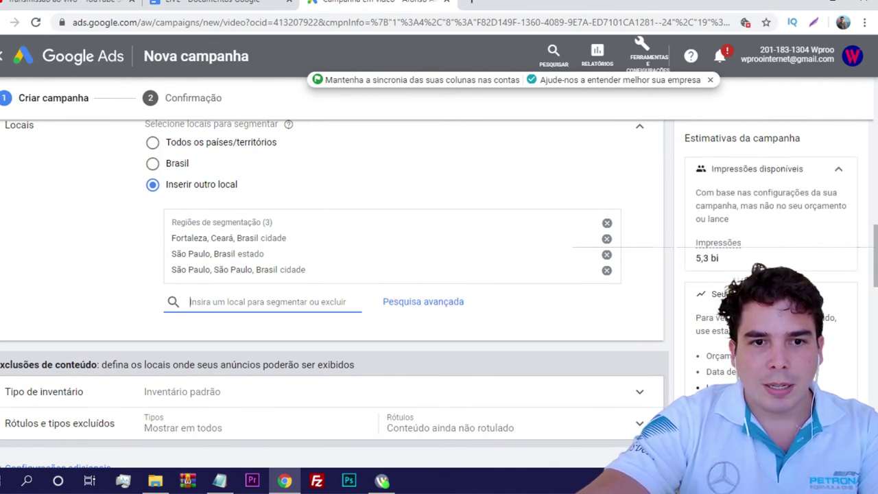
In Pesquisa avançada, switch to Raio targeting measured in kilometres
{"action": "left_click", "coordinate": [423, 302]}
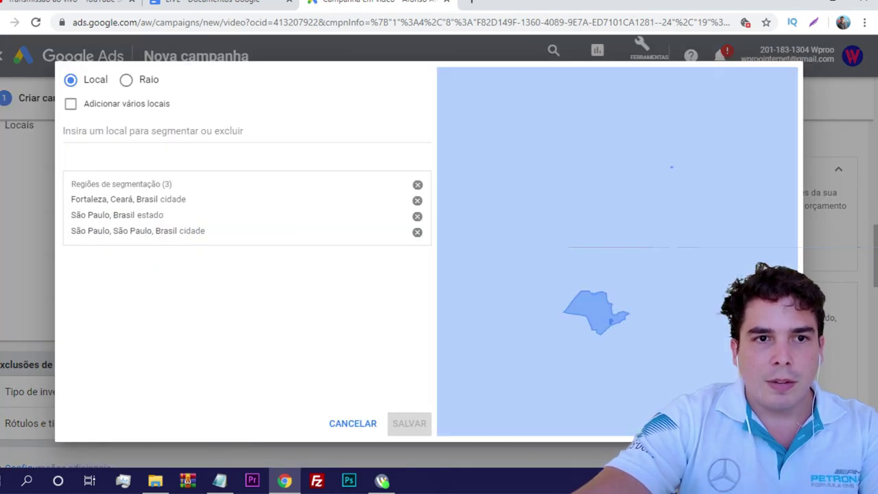
{"action": "left_click", "coordinate": [126, 79]}
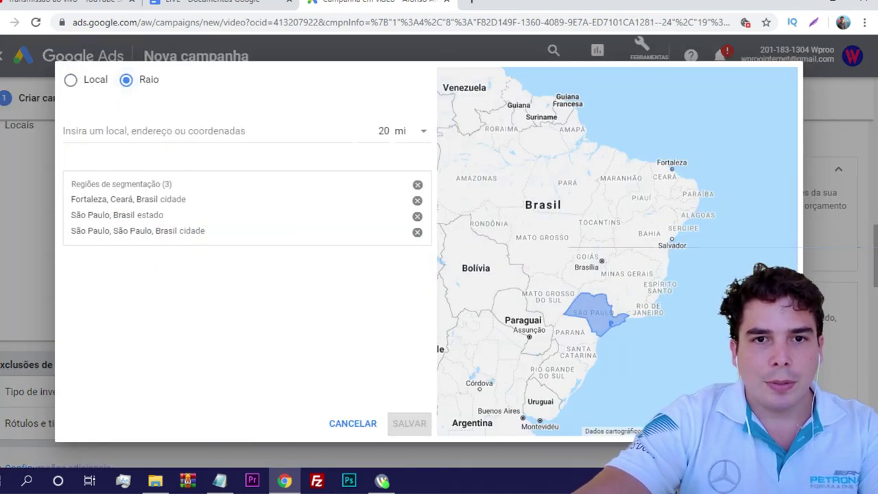
{"action": "left_click", "coordinate": [414, 131]}
{"action": "left_click", "coordinate": [418, 166]}
Add a 20 km radius around a saved address with its suite number removed
{"action": "left_click", "coordinate": [63, 131]}
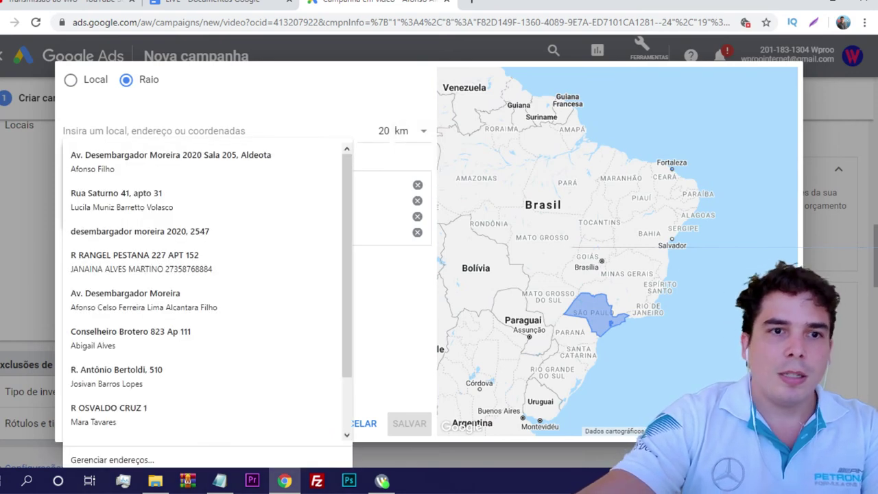
{"action": "key", "text": "Down"}
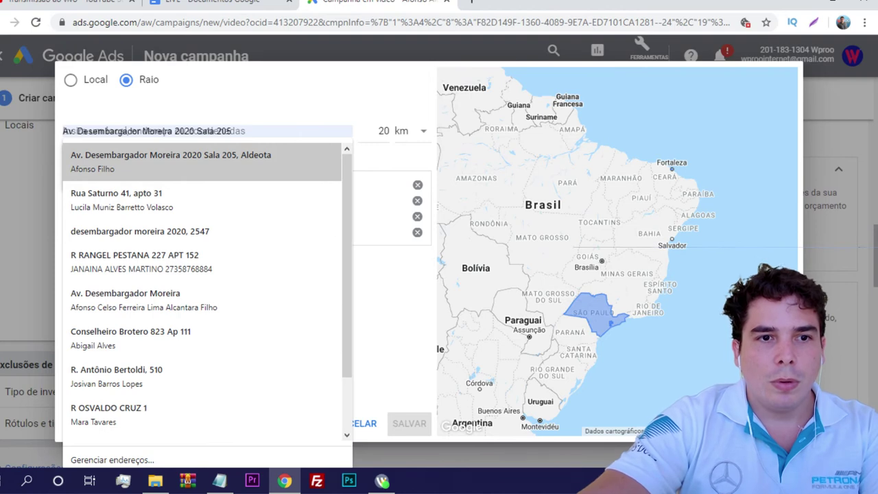
{"action": "key", "text": "Return"}
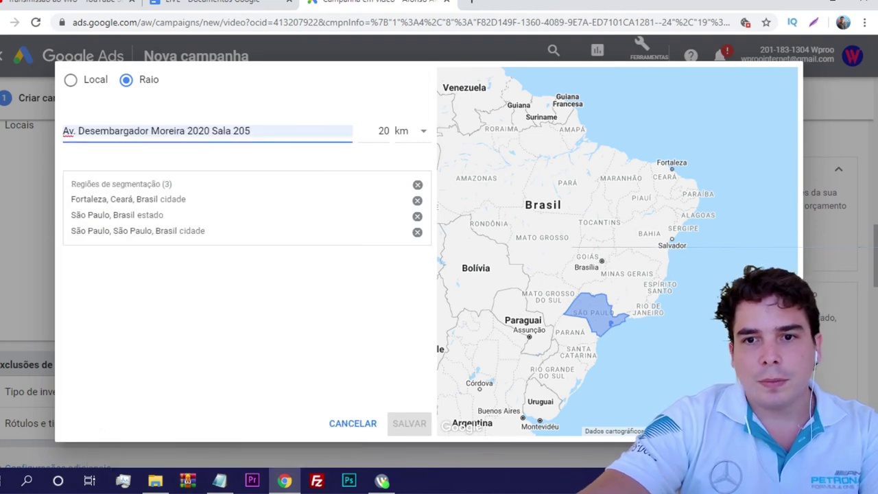
{"action": "key", "text": "shift+End"}
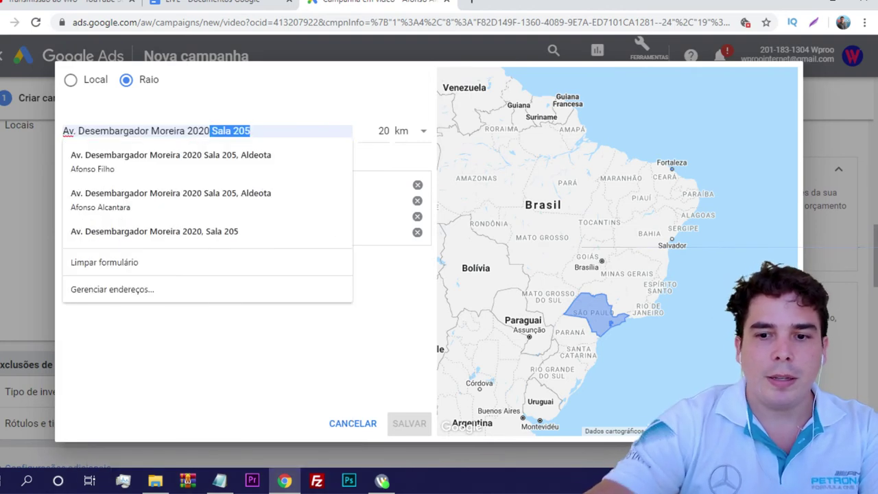
{"action": "key", "text": "BackSpace"}
{"action": "key", "text": "Escape"}
{"action": "left_click", "coordinate": [210, 131]}
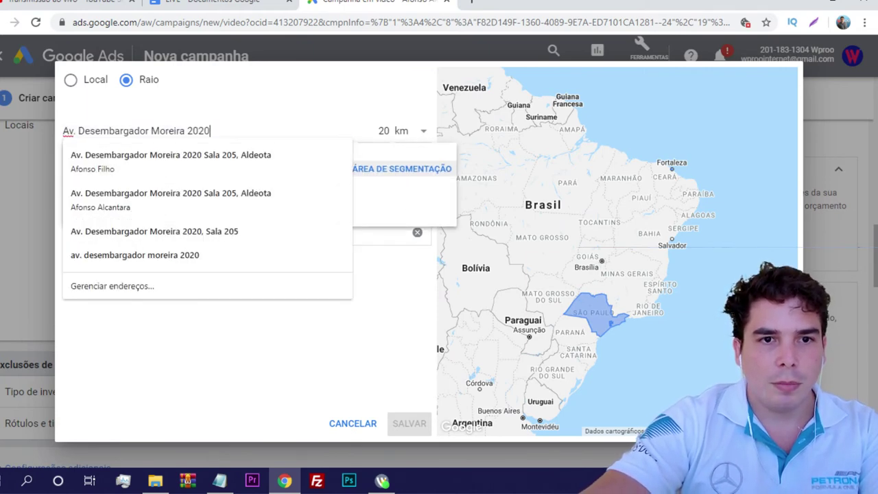
{"action": "left_click", "coordinate": [401, 184]}
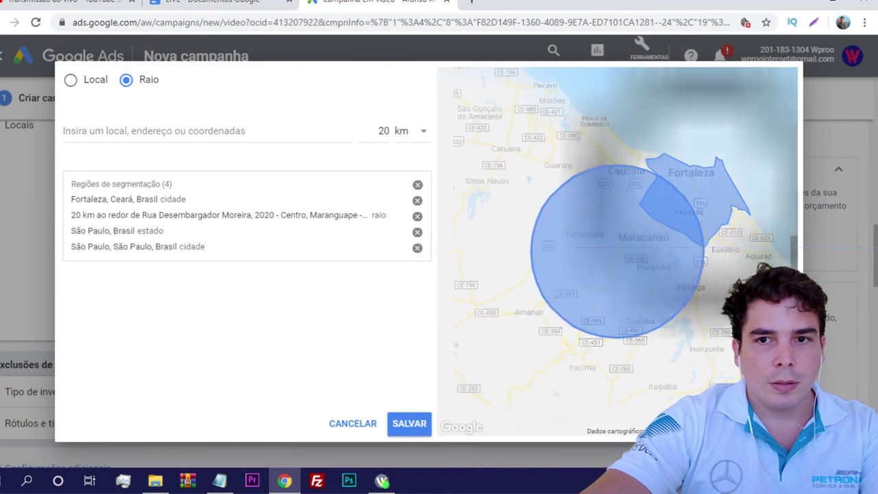
{"action": "scroll", "coordinate": [618, 251], "scroll_direction": "down", "scroll_amount": 2}
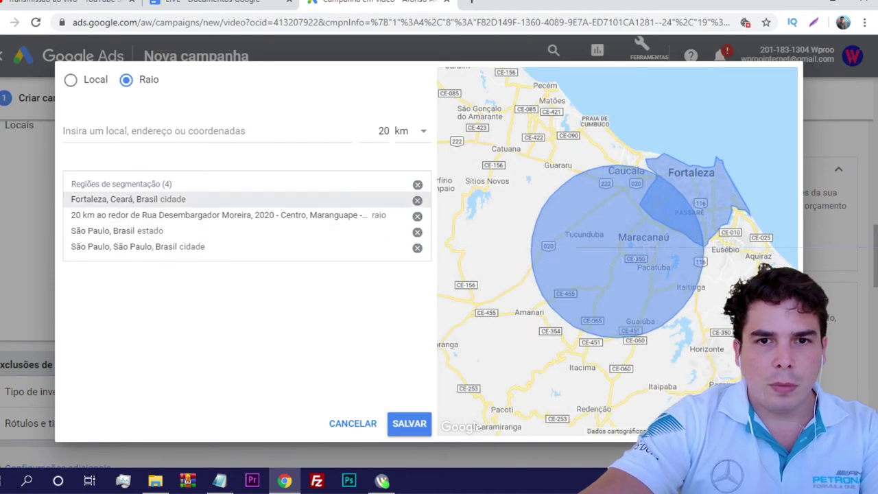
Add a 5 km radius around a second searched address and remove Fortaleza city
{"action": "left_click", "coordinate": [382, 130]}
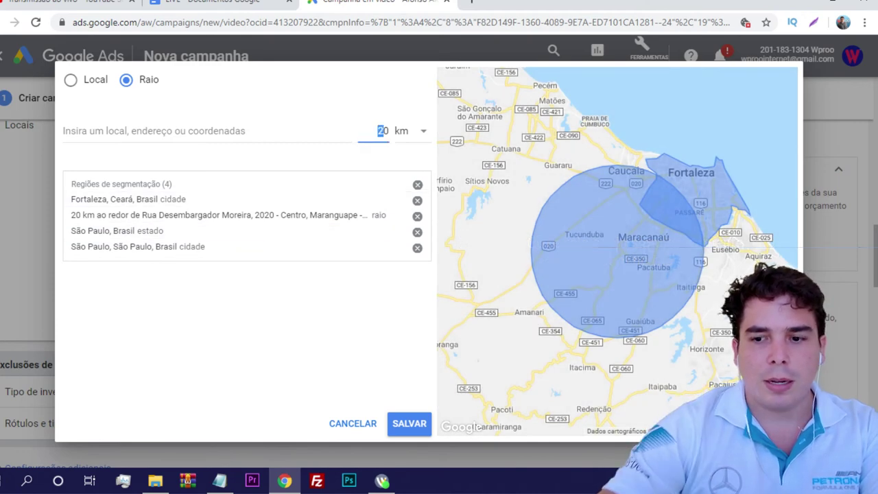
{"action": "key", "text": "BackSpace"}
{"action": "type", "text": "5"}
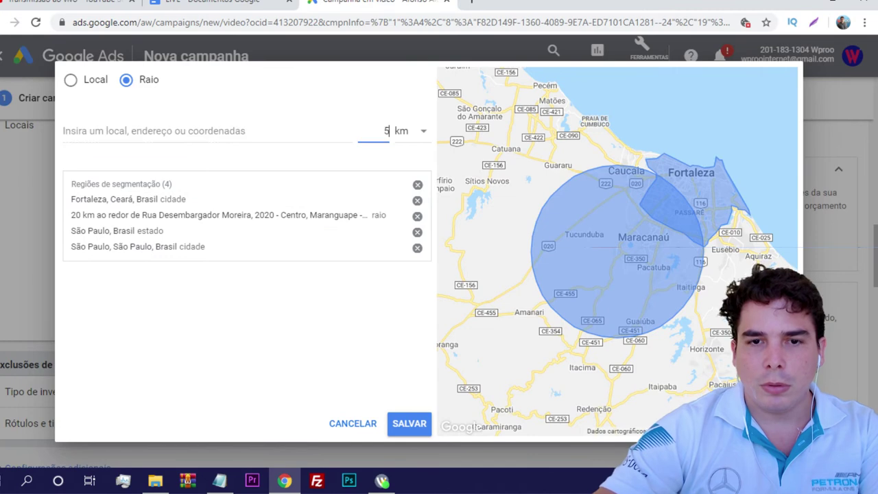
{"action": "left_click", "coordinate": [172, 131]}
{"action": "type", "text": "dem"}
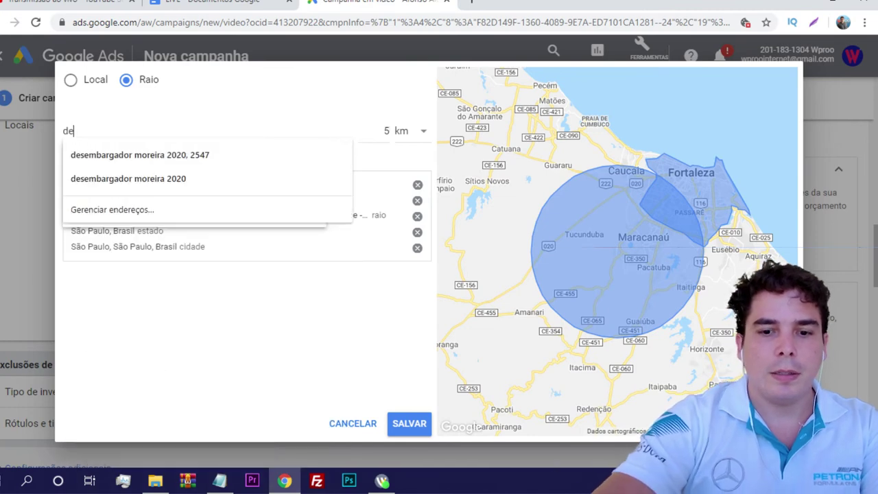
{"action": "key", "text": "BackSpace"}
{"action": "key", "text": "BackSpace"}
{"action": "key", "text": "Return"}
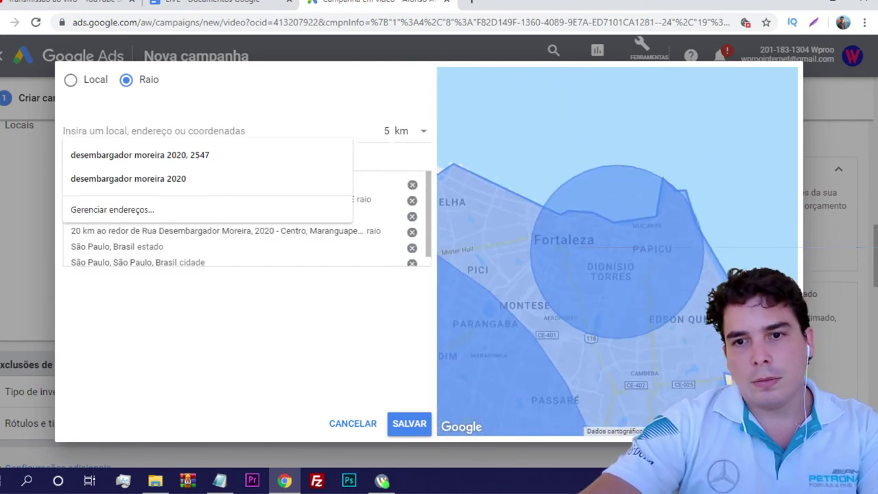
{"action": "key", "text": "Escape"}
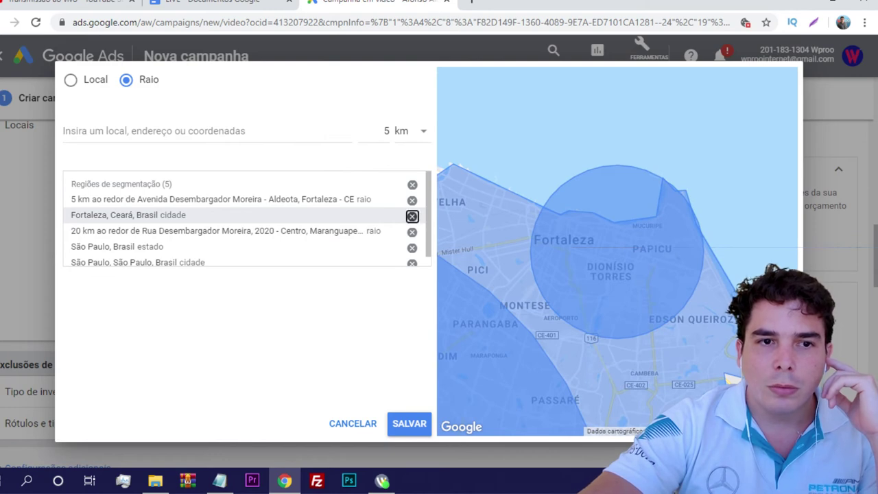
{"action": "left_click", "coordinate": [411, 216]}
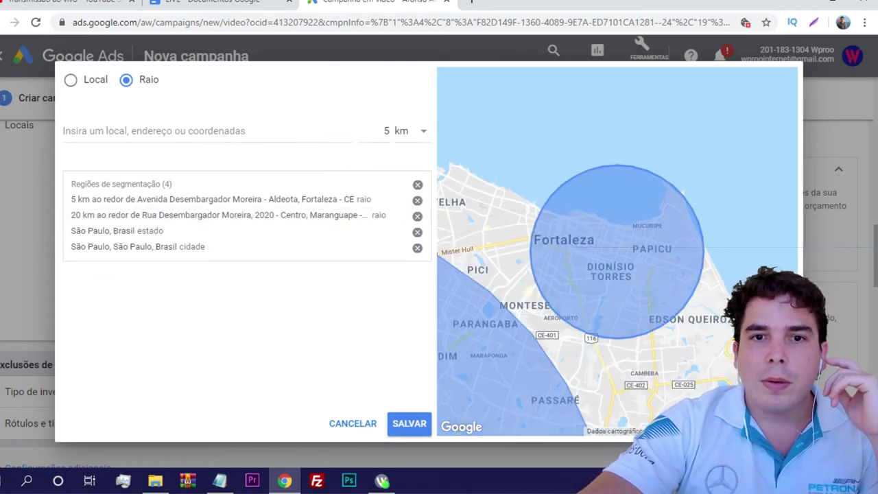